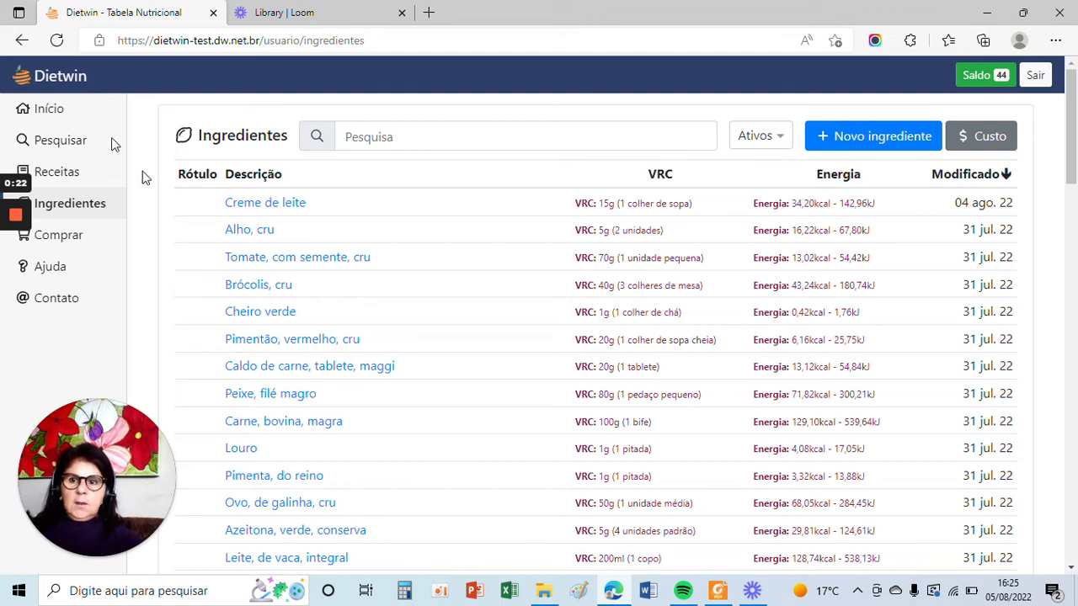
- Search the food databases for "avei" with all sources included and look through the matching foods
click(58, 148)
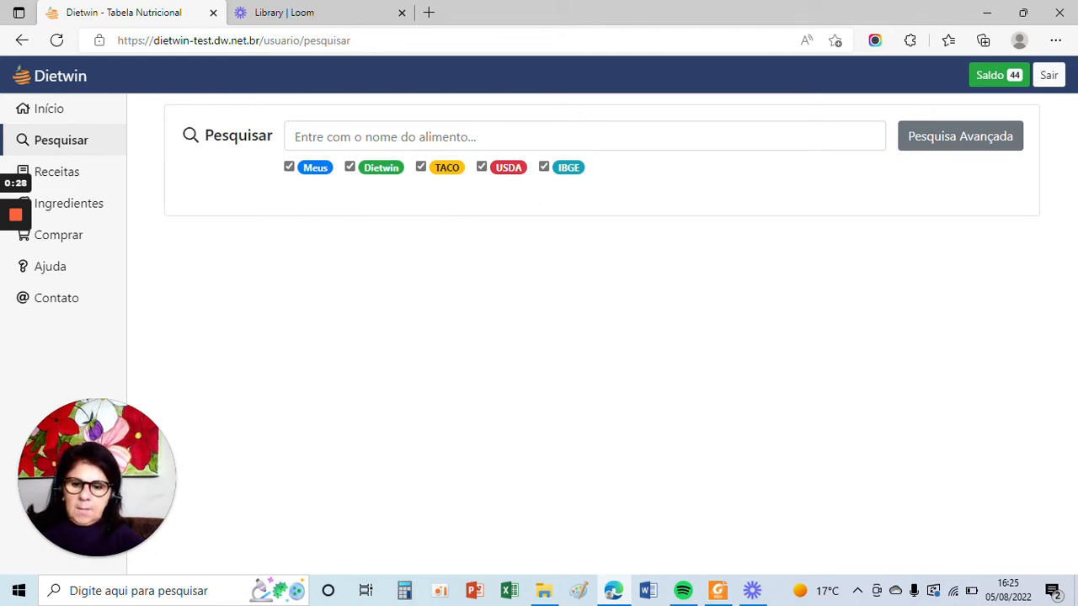
click(337, 136)
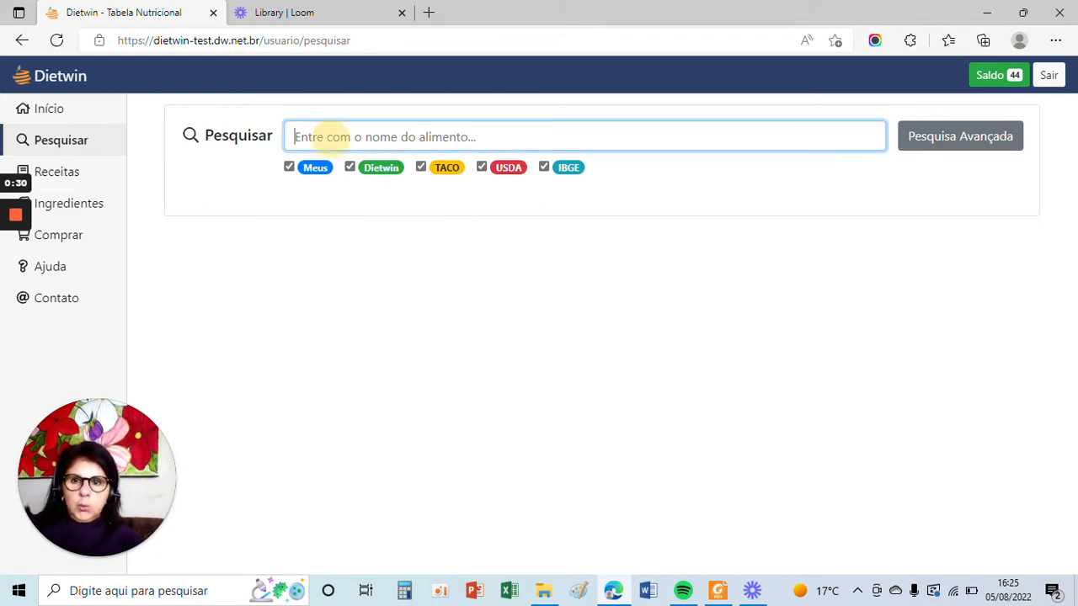
text(ave)
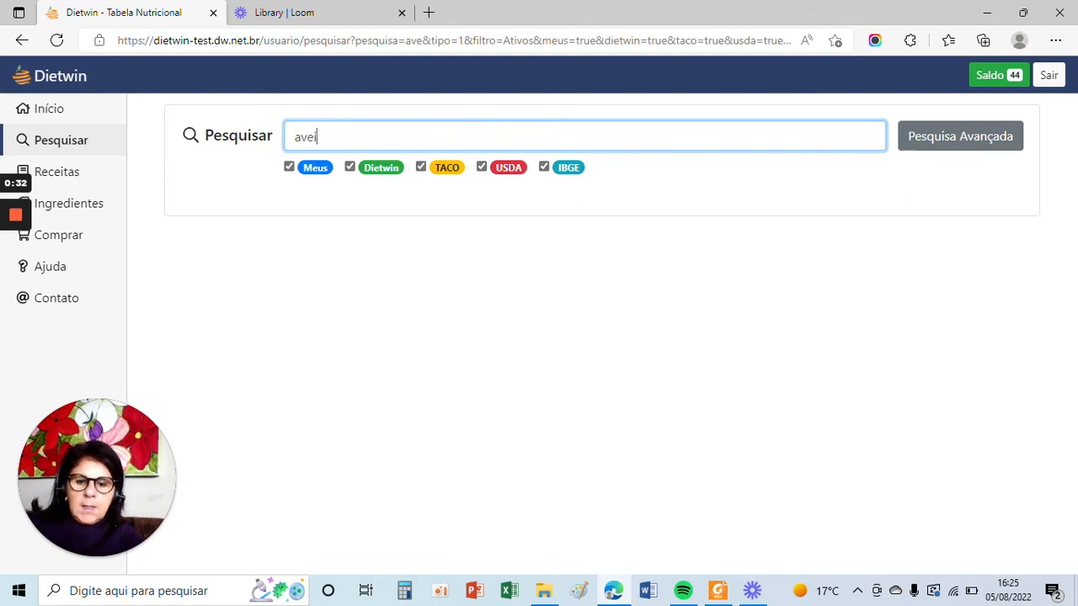
text(i)
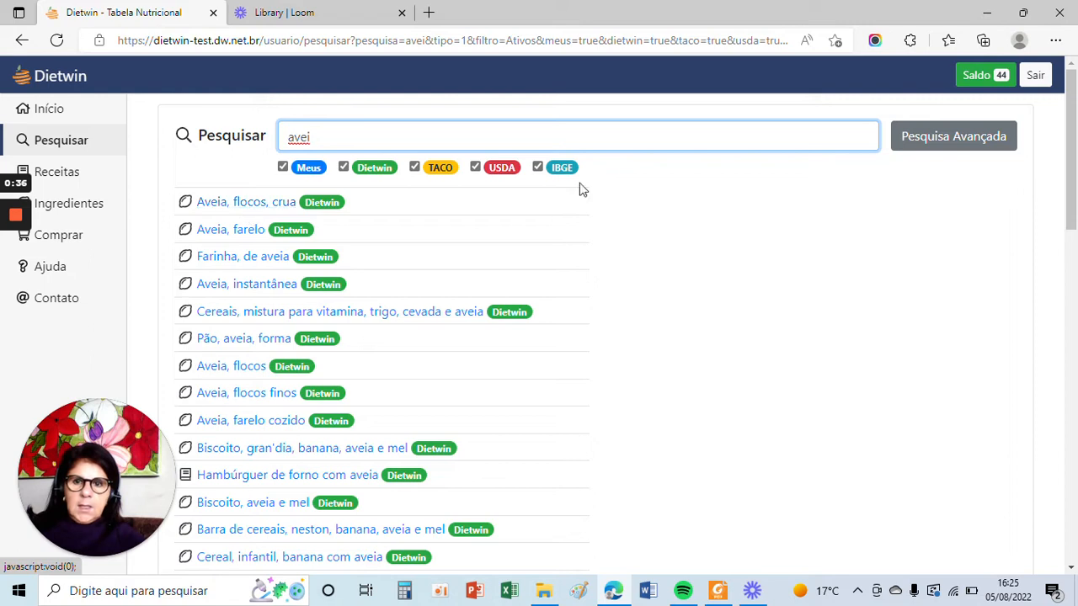
mouse_move(1072, 193)
mouse_down()
mouse_move(1074, 353)
mouse_move(1075, 184)
mouse_up()
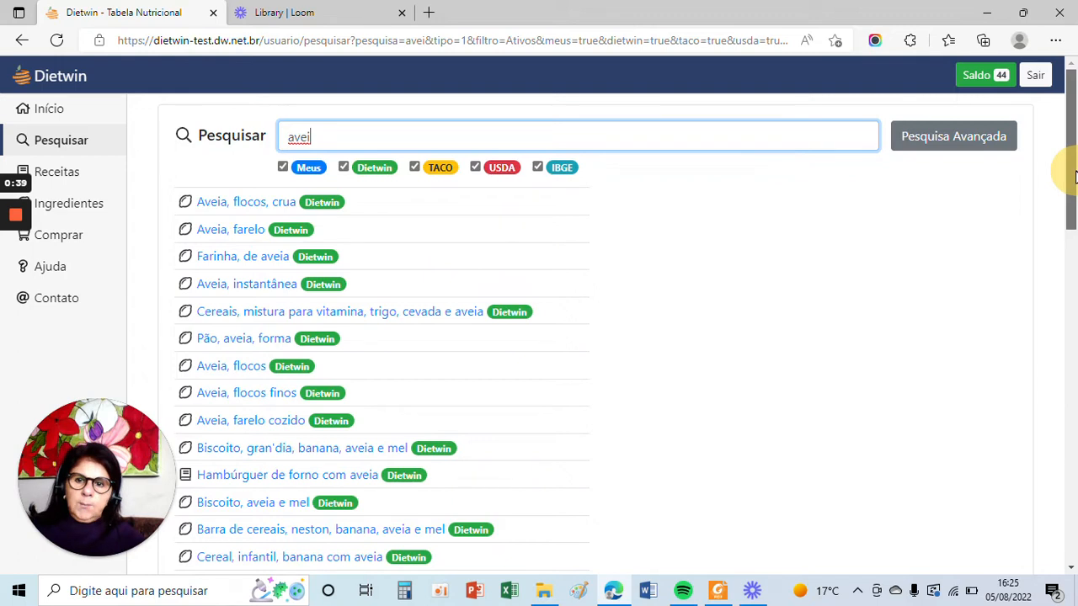
drag(1075, 175, 1068, 526)
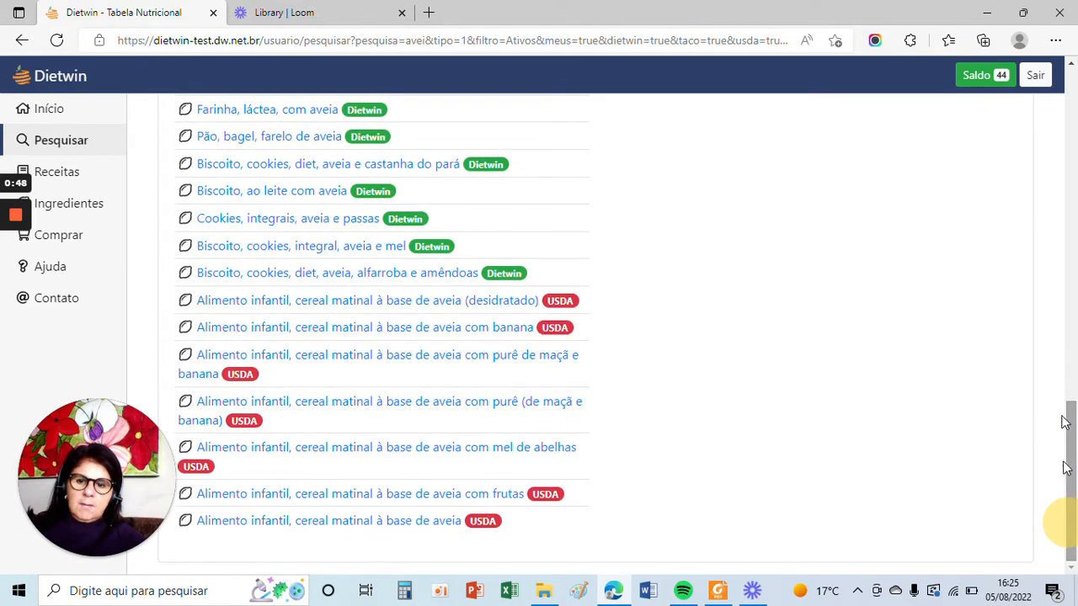
drag(1072, 455, 1074, 102)
- Duplicate the Dietwin food "Aveia, flocos, crua" from the search results as an own ingredient
click(221, 210)
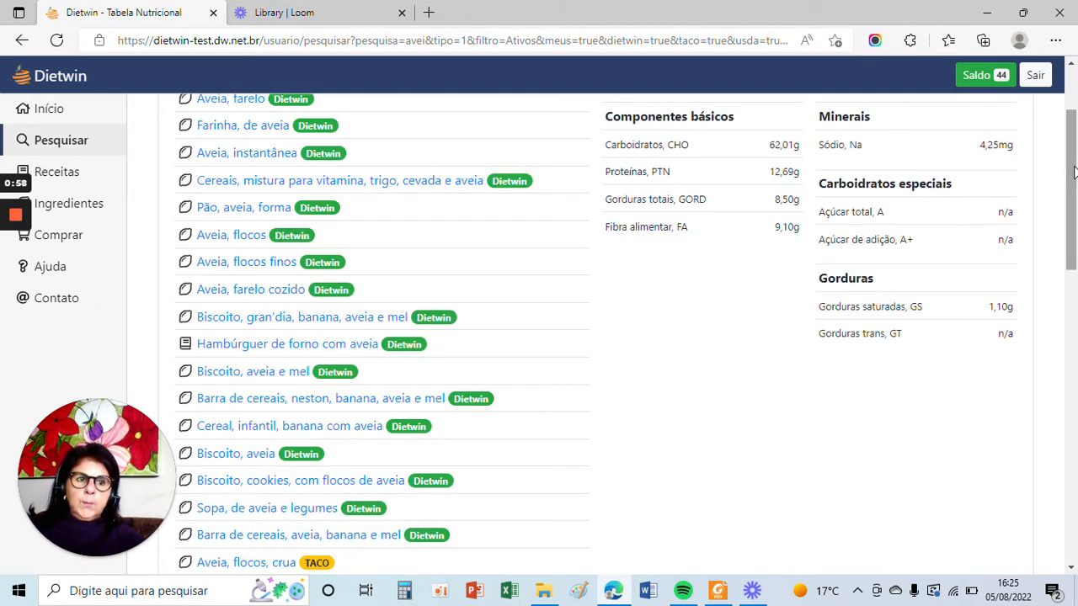
drag(1074, 173, 1074, 133)
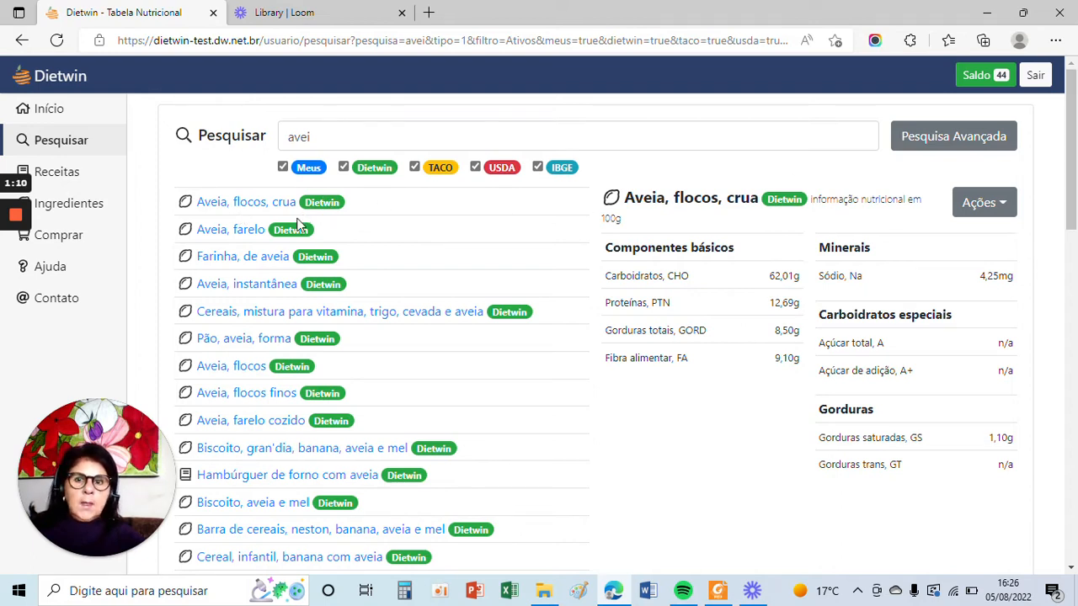
click(1011, 203)
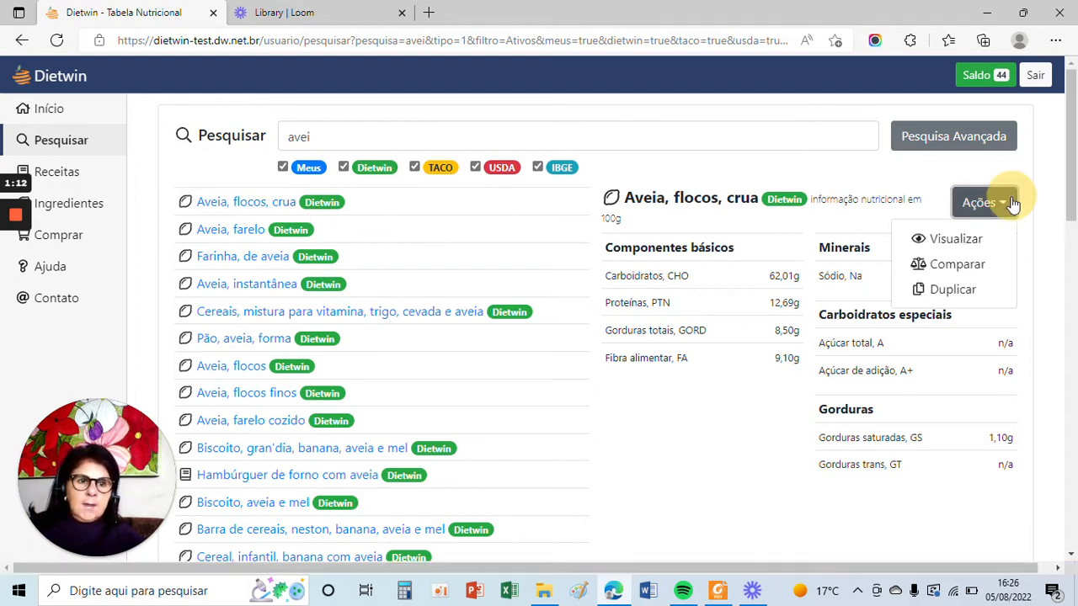
click(948, 290)
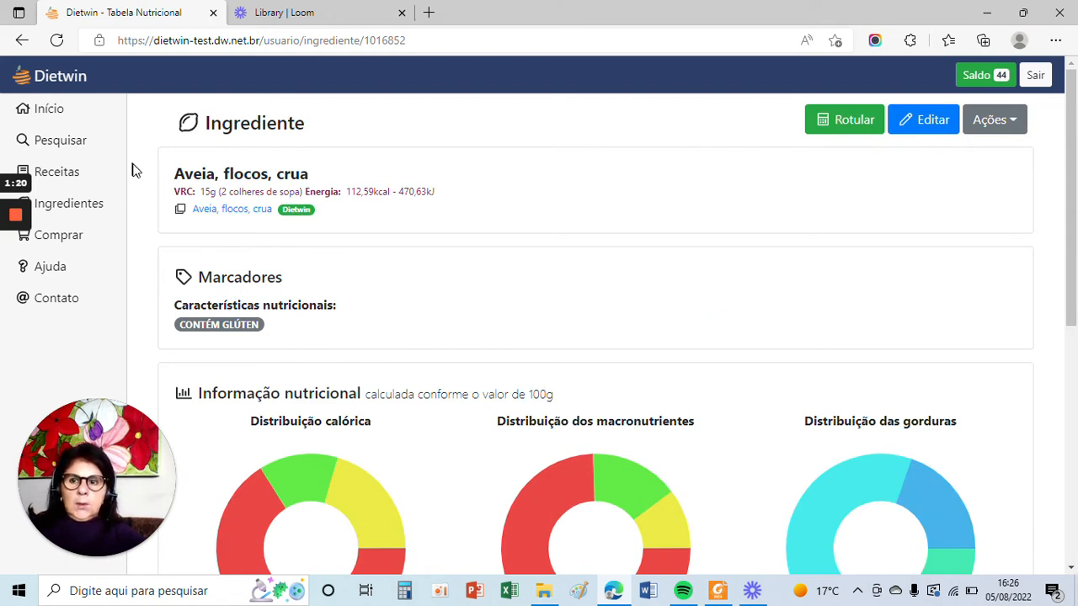
- Show all nutrients (Todos) for the duplicated oat flakes ingredient and examine the full nutrient list
drag(1073, 125, 1074, 383)
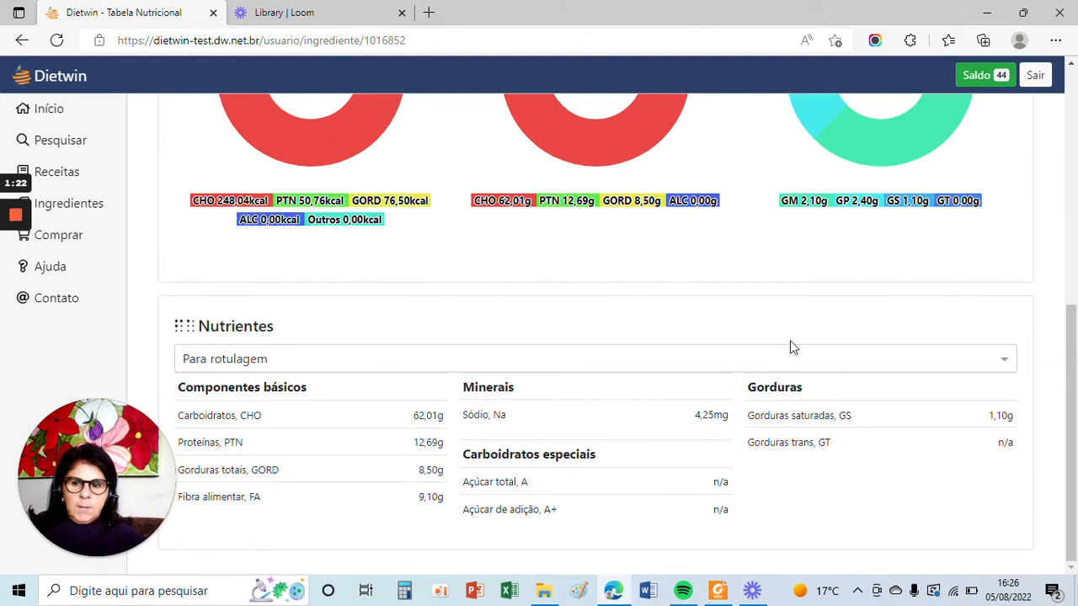
click(1007, 364)
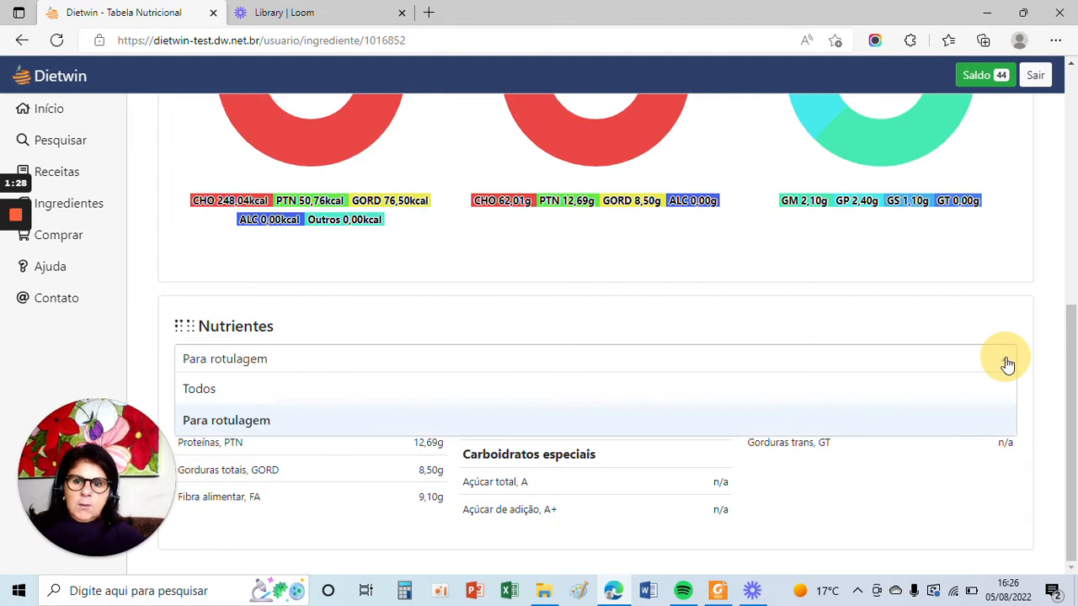
click(217, 391)
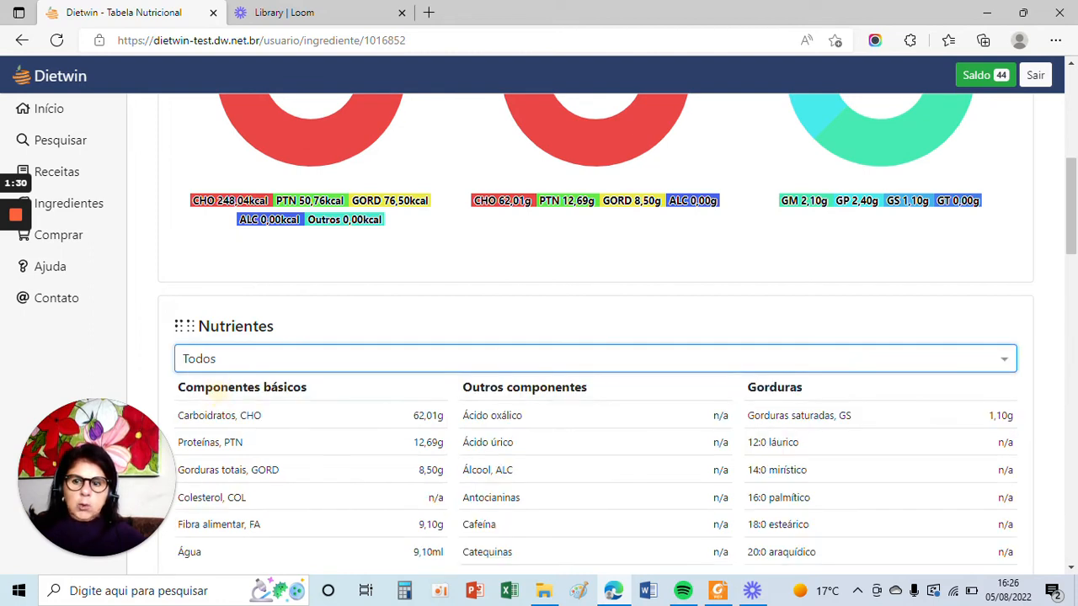
drag(1074, 227, 1073, 348)
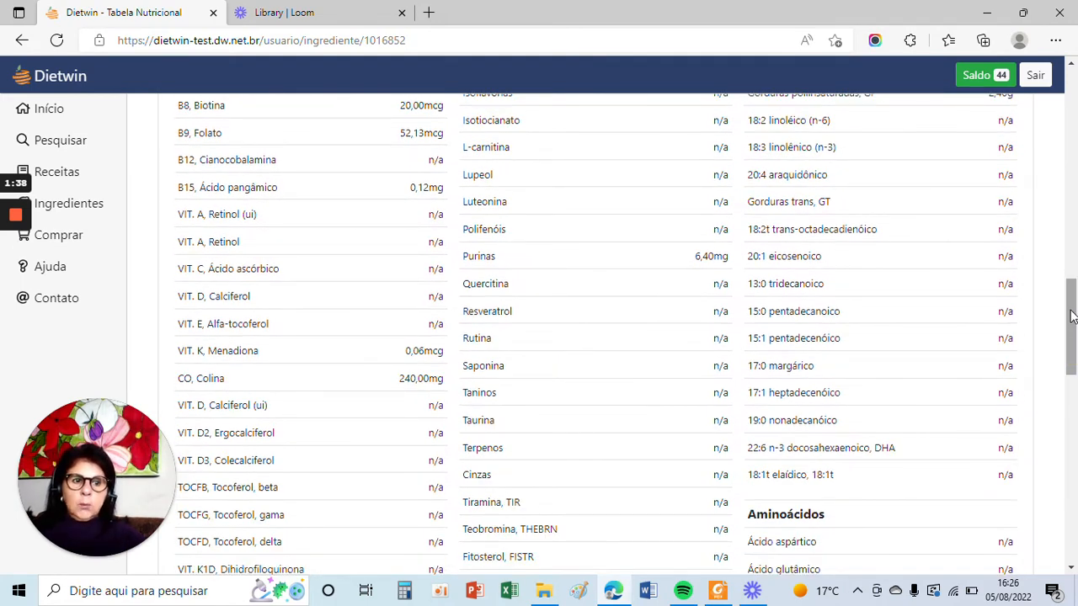
drag(1071, 301, 1075, 93)
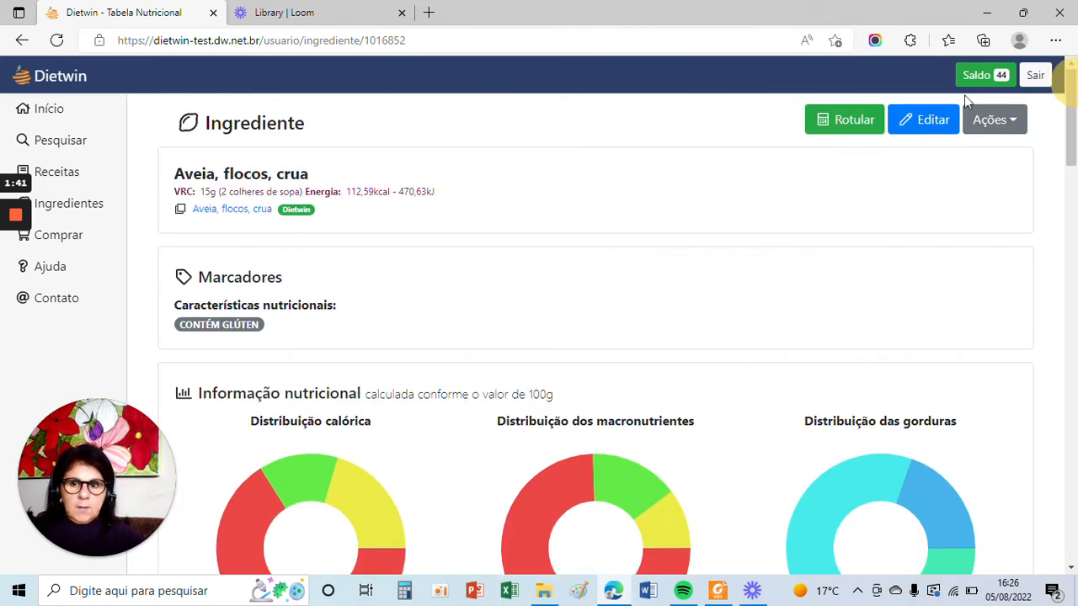
- Open the oat flakes ingredient for editing and add the allergen CONTÉM DERIVADOS DO TRIGO
click(930, 121)
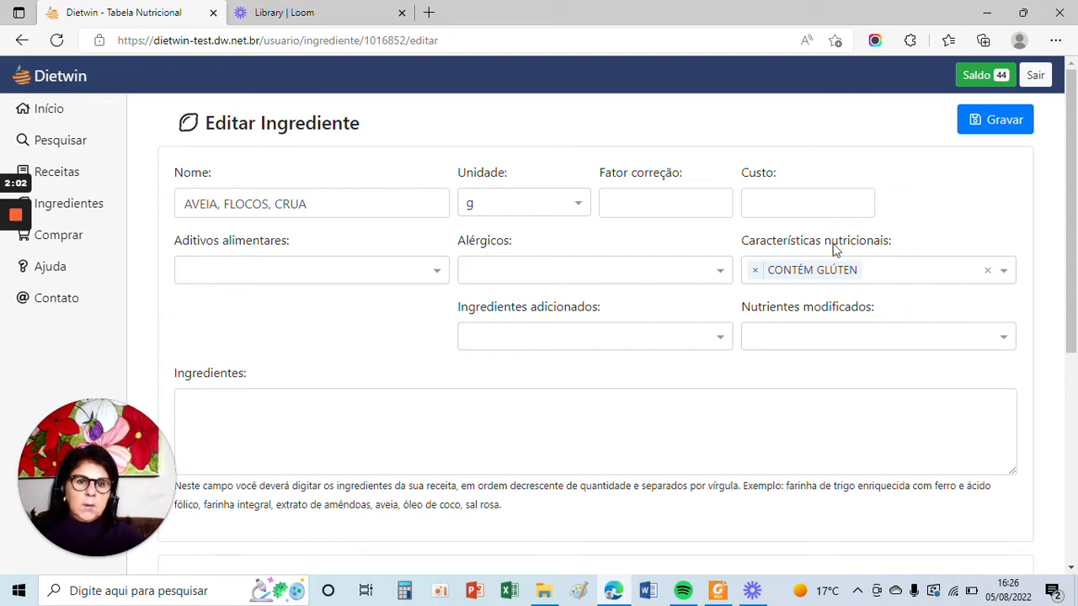
click(718, 277)
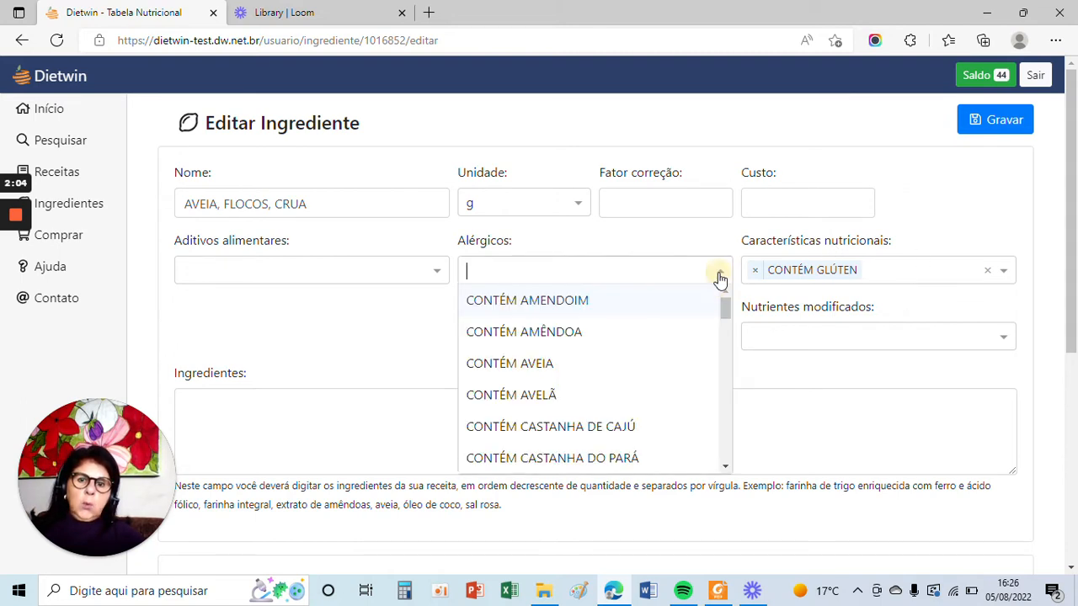
drag(725, 304, 737, 351)
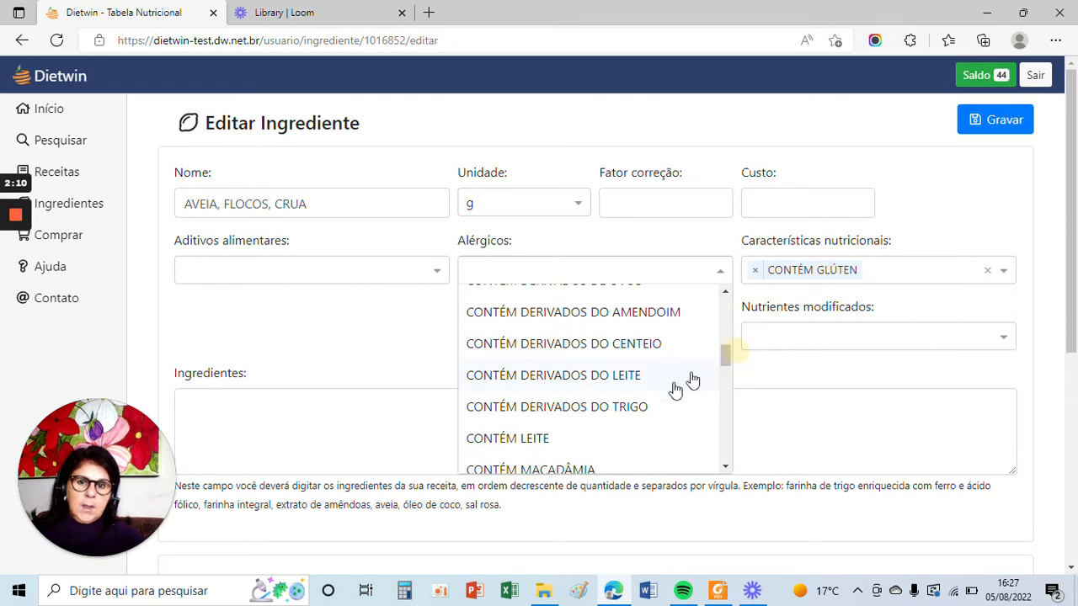
click(599, 406)
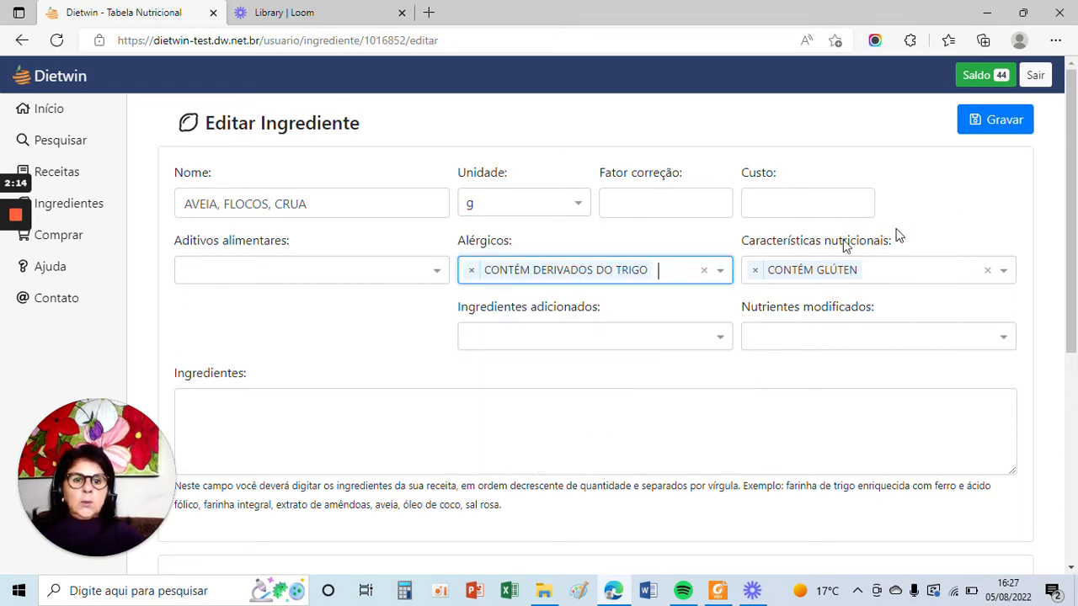
click(721, 341)
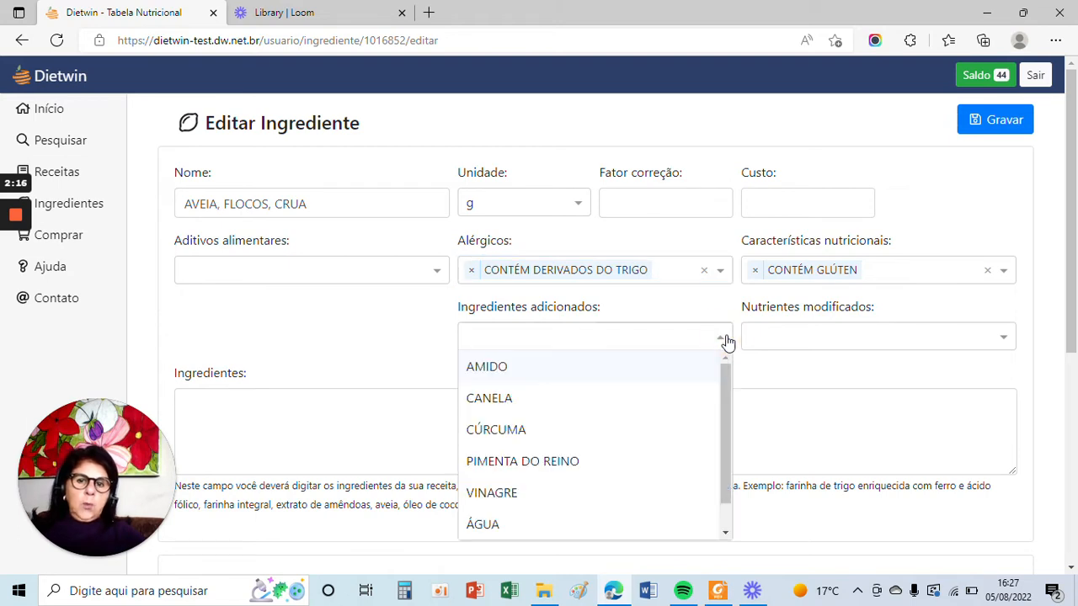
click(727, 341)
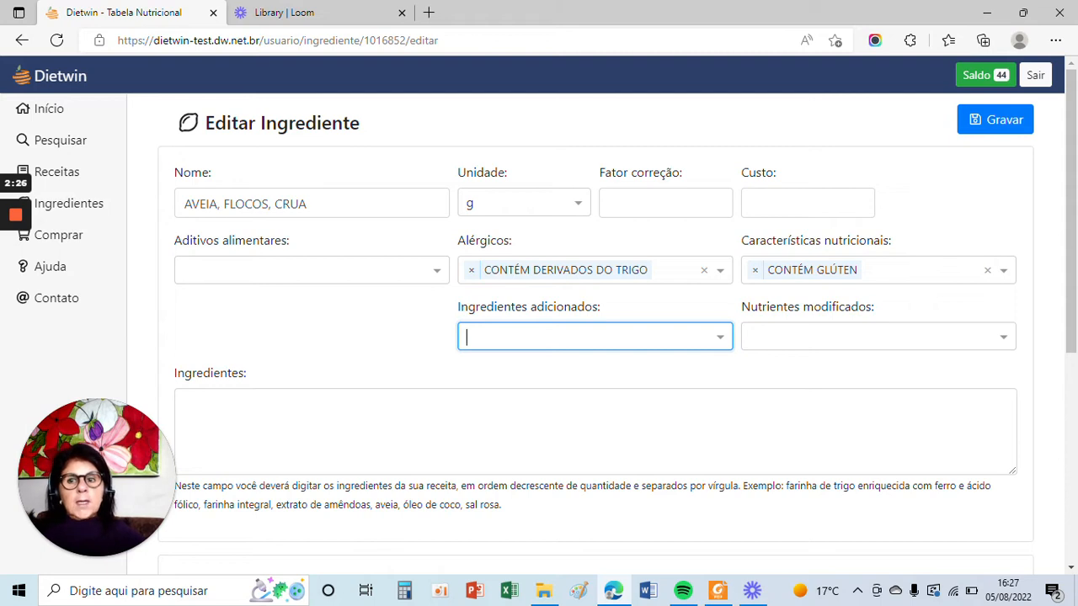
click(211, 395)
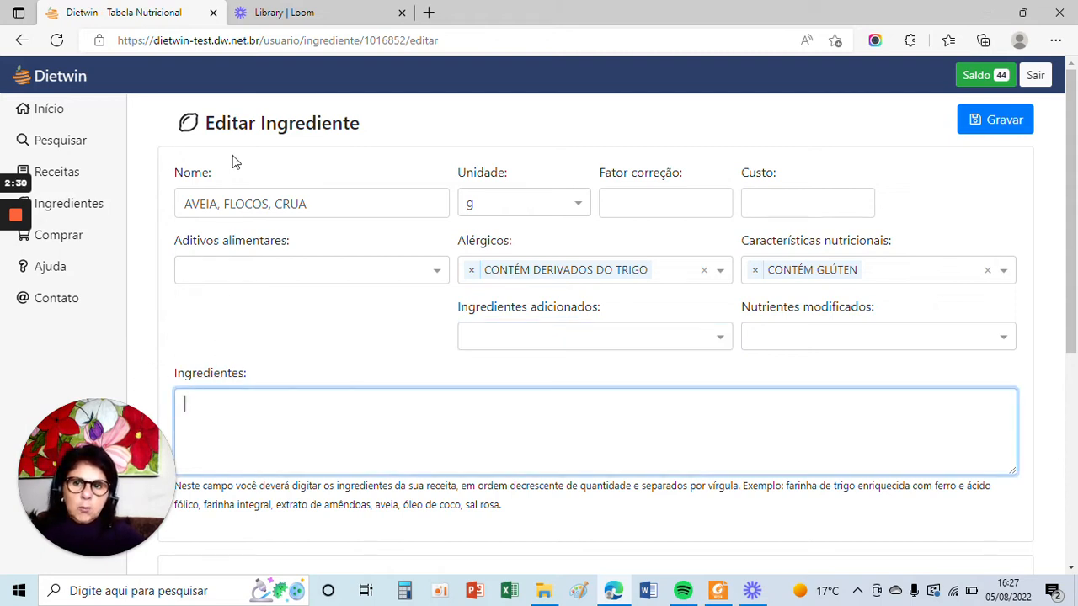
drag(211, 393, 335, 392)
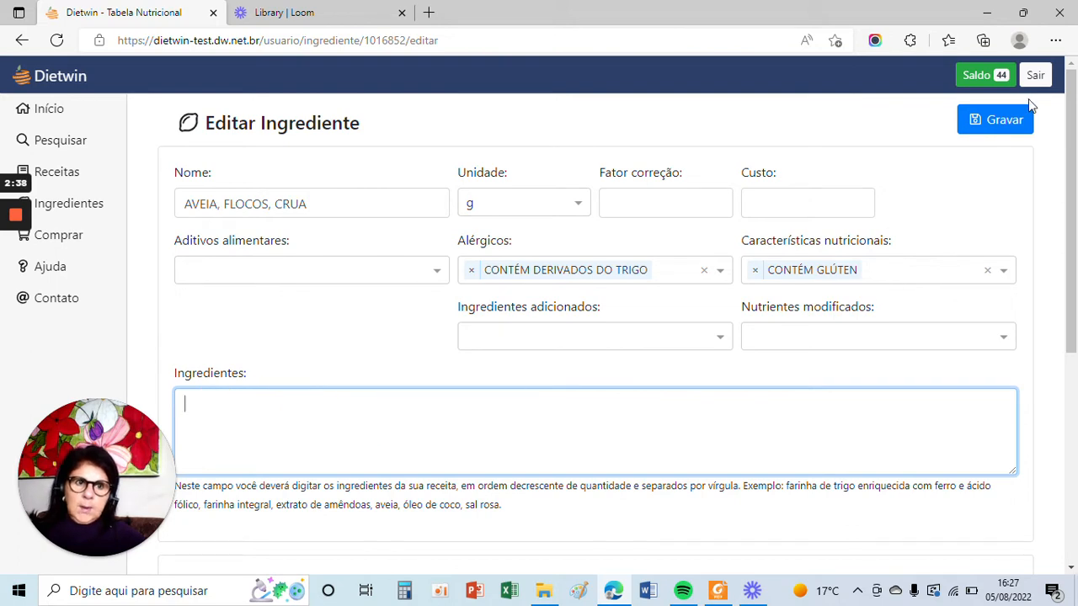
- Save the edited ingredient and check its allergen and nutritional markers
click(1004, 122)
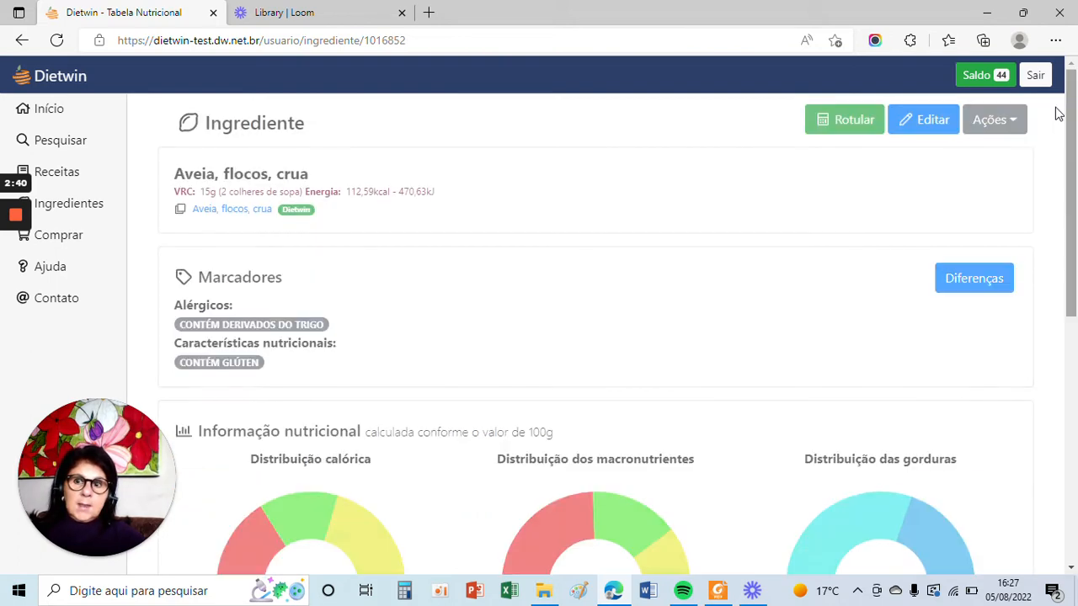
mouse_move(1071, 140)
mouse_down()
mouse_move(1064, 376)
mouse_move(1062, 148)
mouse_up()
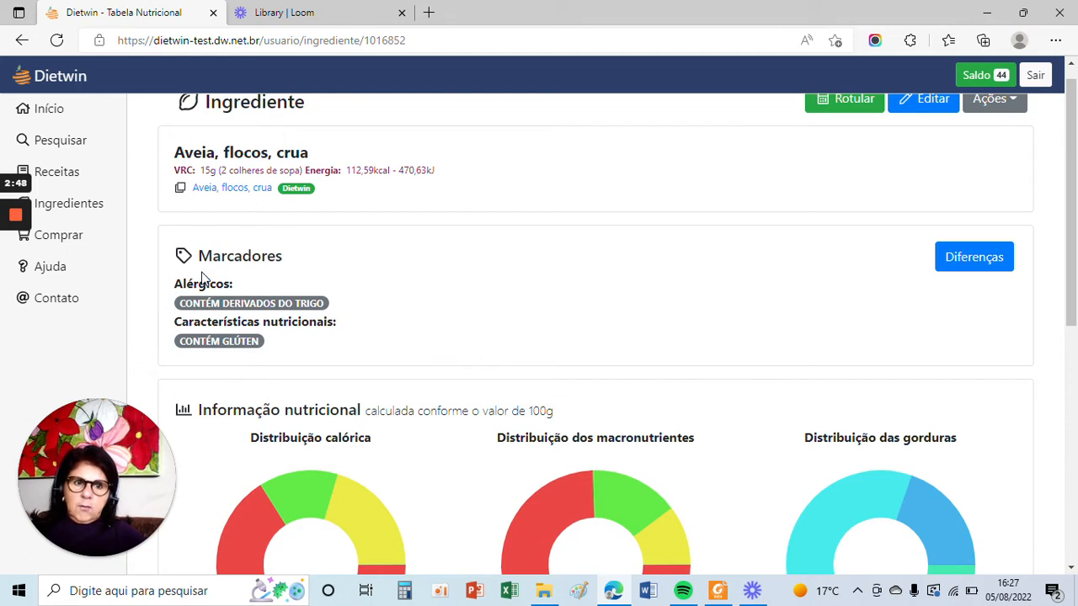
scroll(1072, 187, up, 1)
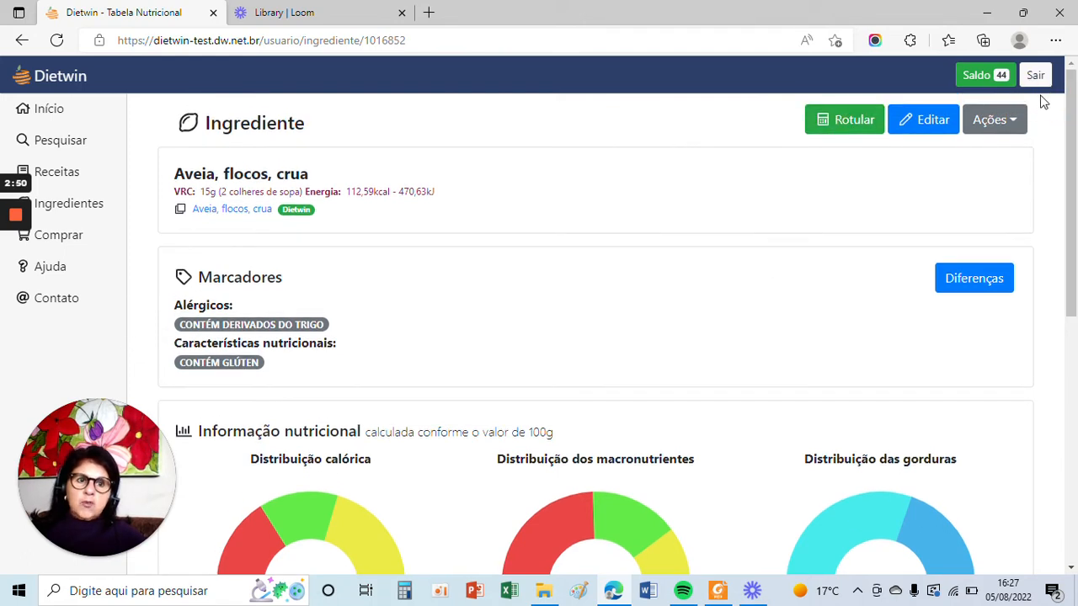
- Generate the ingredient's nutrition label using "Aveia em flocos sem outros ingredientes", a 30 g reference value and 2 portions of COLHER DE SOPA at 15 g
click(846, 123)
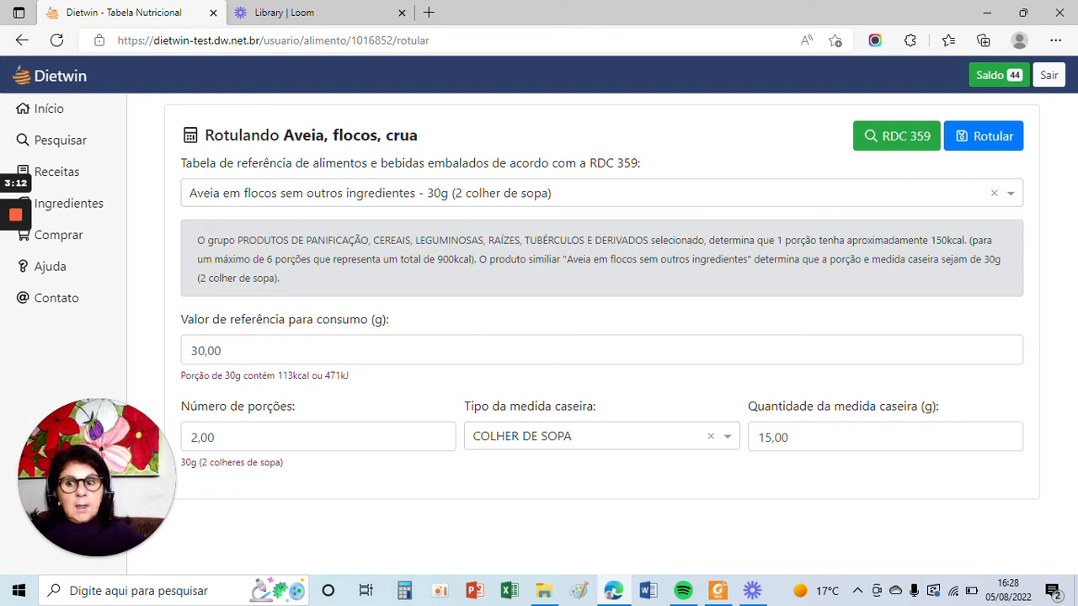
click(987, 132)
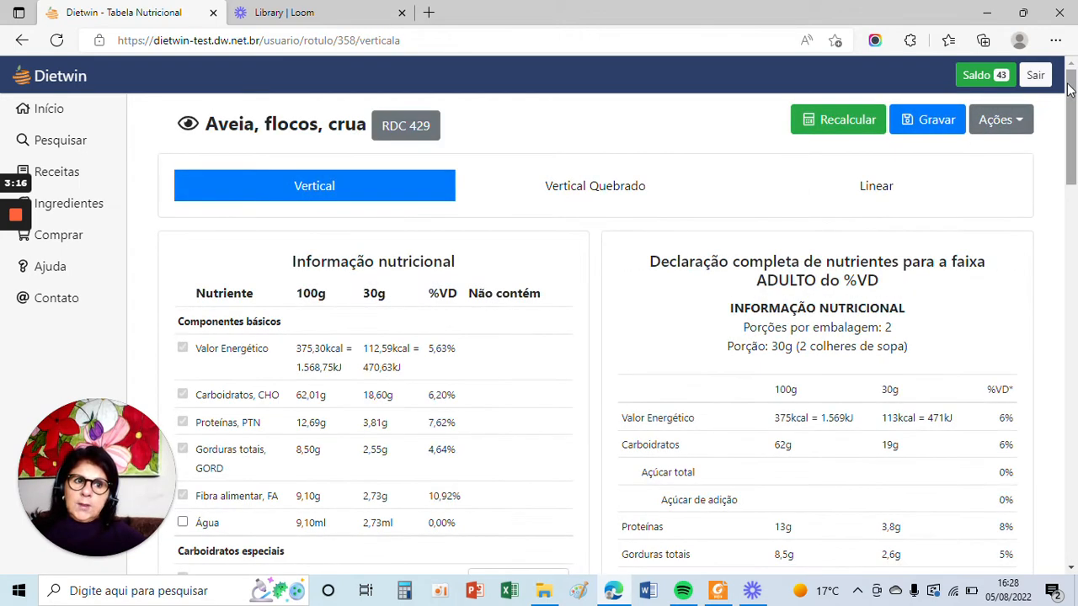
- Review the vertical nutrition label and its 100 g and 30 g nutrient values, and save the label
scroll(1071, 93, down, 1)
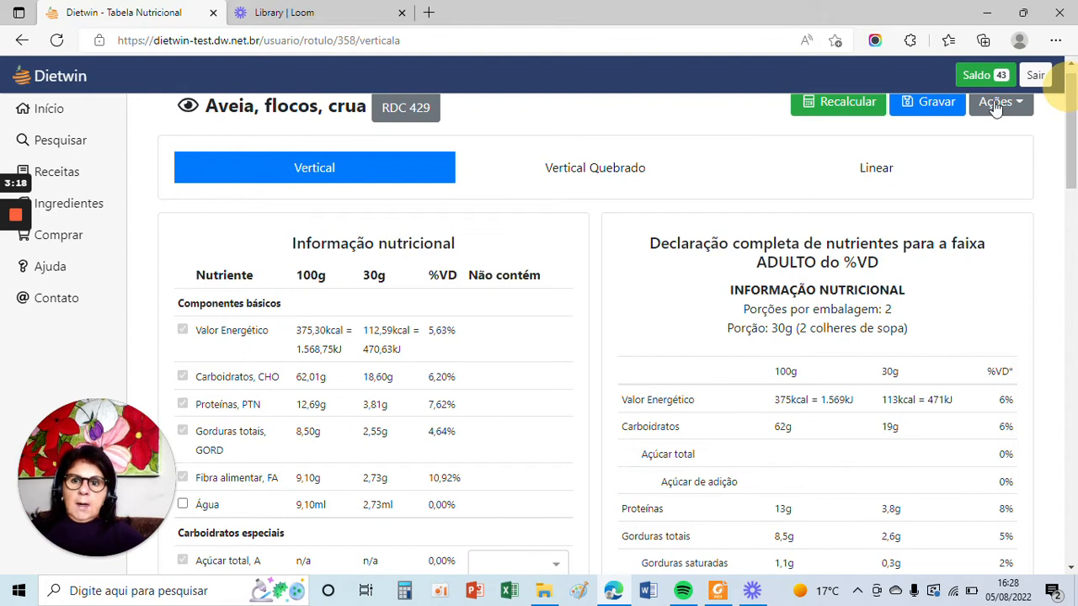
drag(1075, 77, 1075, 117)
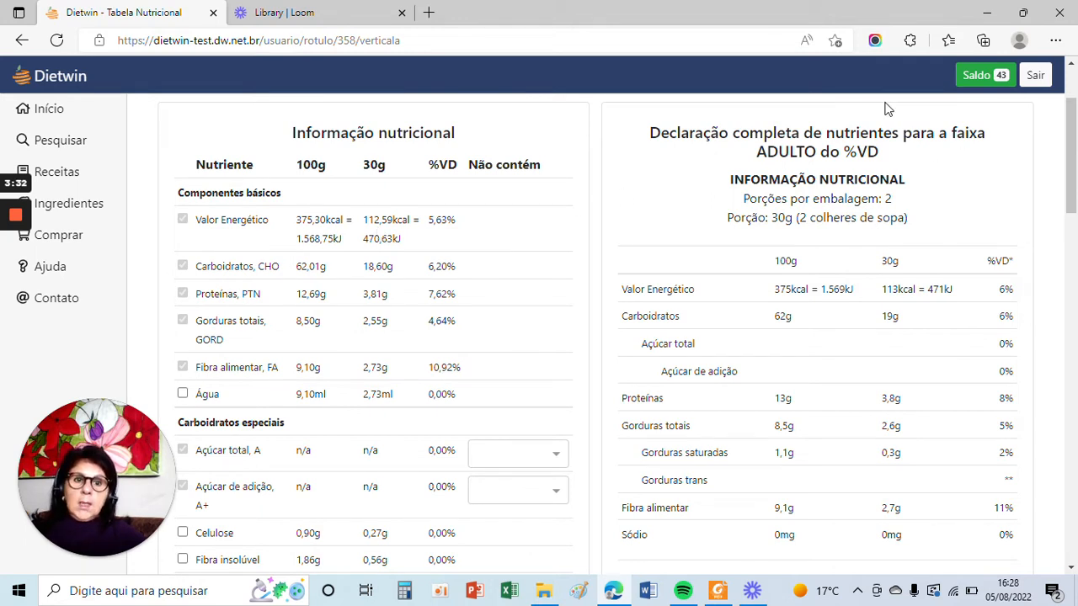
drag(1074, 128, 1076, 146)
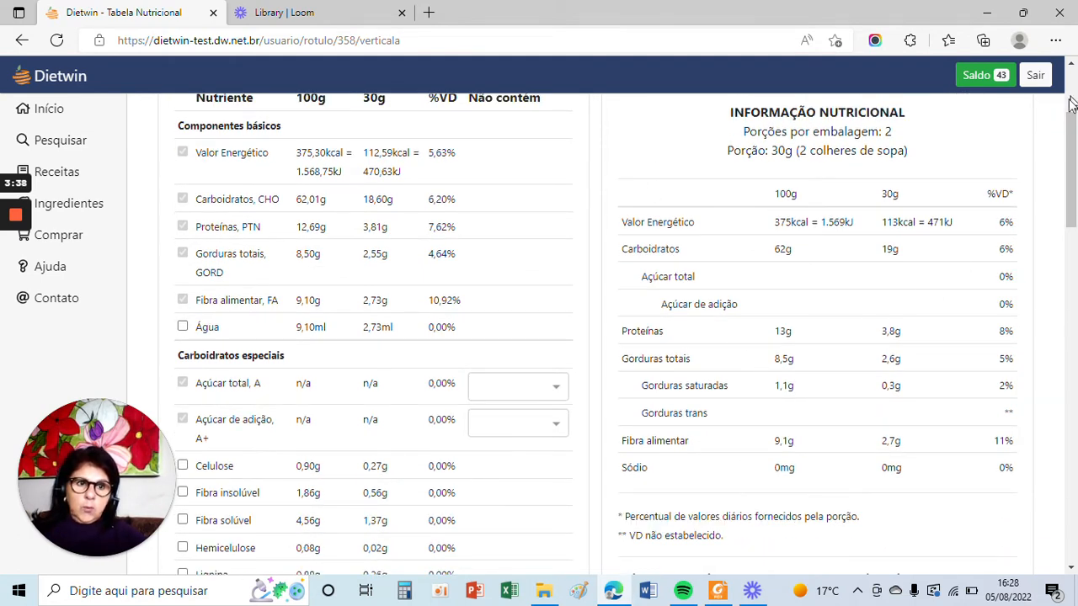
drag(1076, 137, 1075, 68)
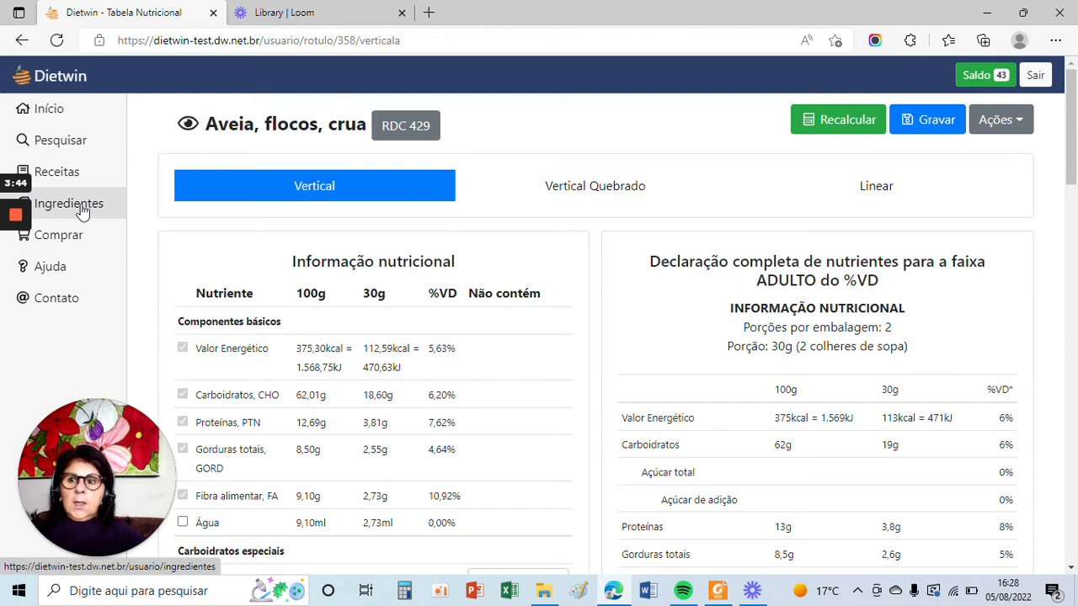
click(918, 123)
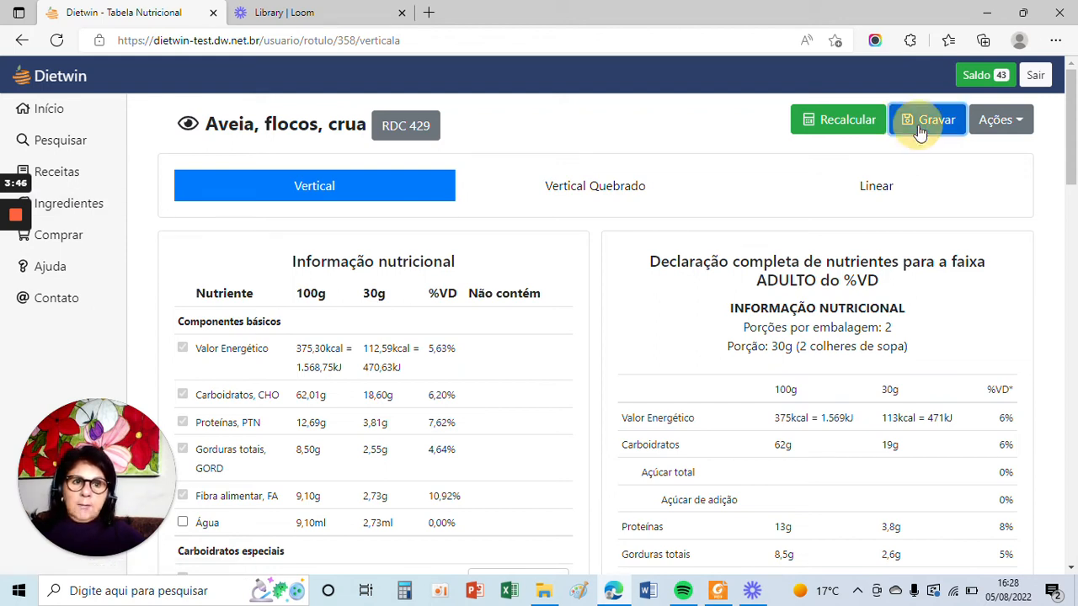
- Open the ingredients list and sort it by Descrição in ascending order
click(78, 211)
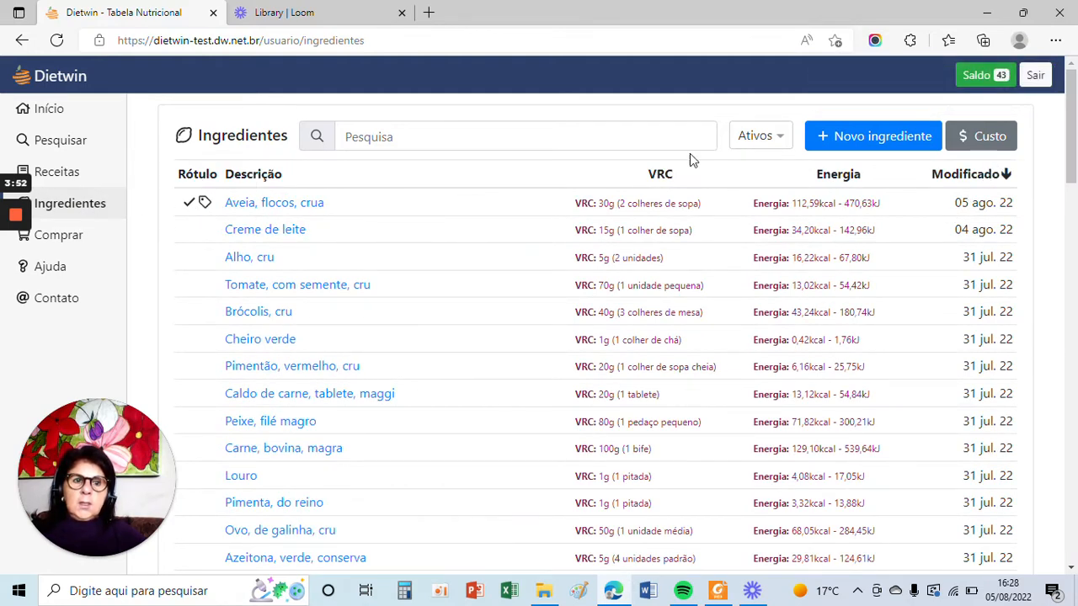
click(371, 174)
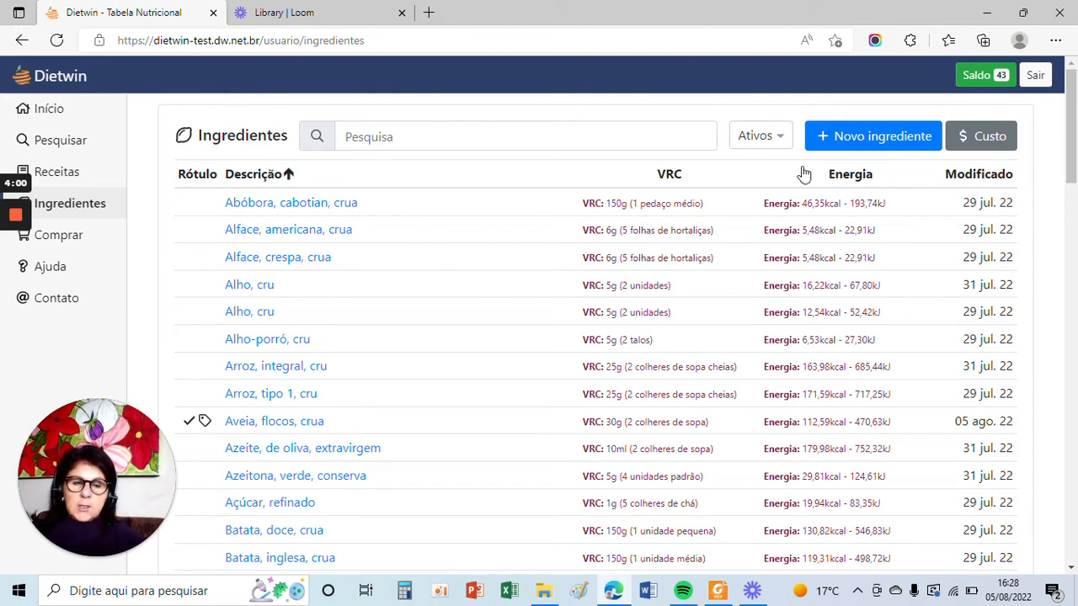
- Open the ingredient cost list and enter a price per kg/L of 5,5 for "Aveia, flocos, crua"
drag(1072, 101, 1073, 109)
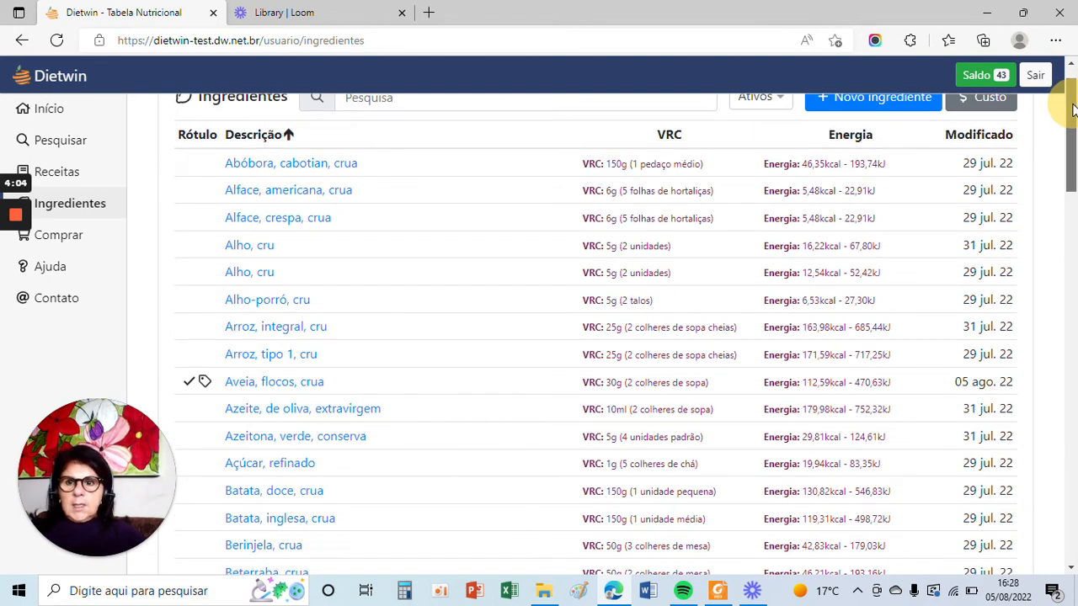
mouse_move(1073, 109)
mouse_down()
mouse_move(1075, 343)
mouse_move(1076, 96)
mouse_up()
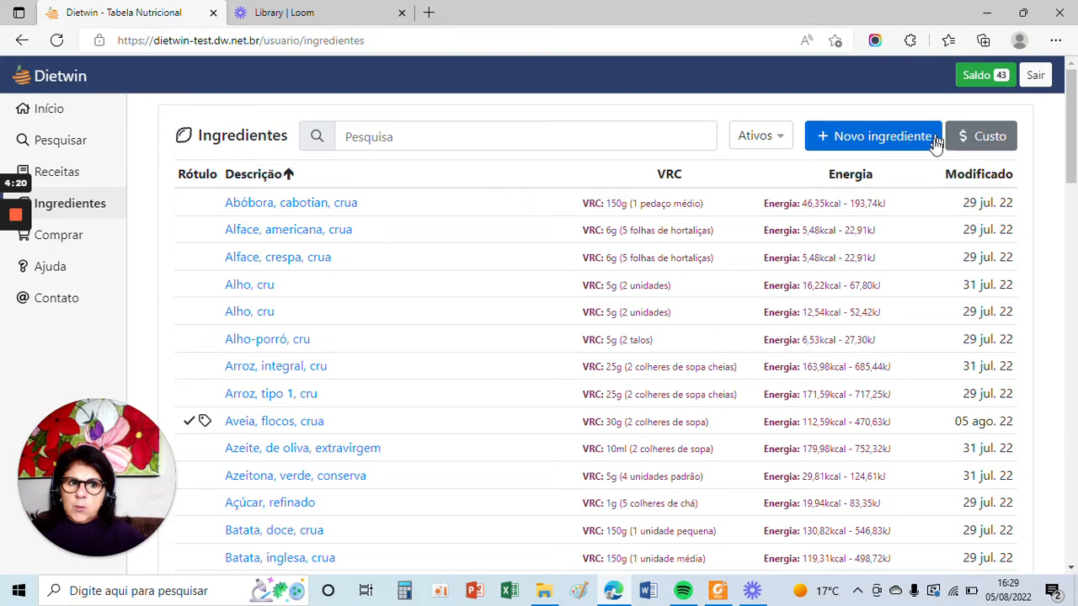
click(979, 137)
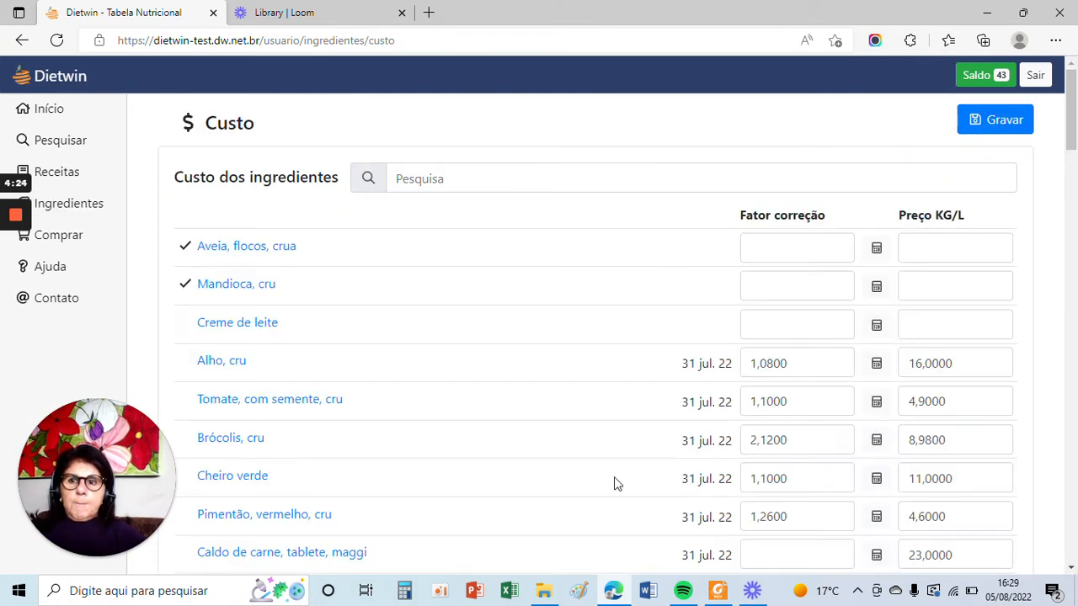
click(923, 248)
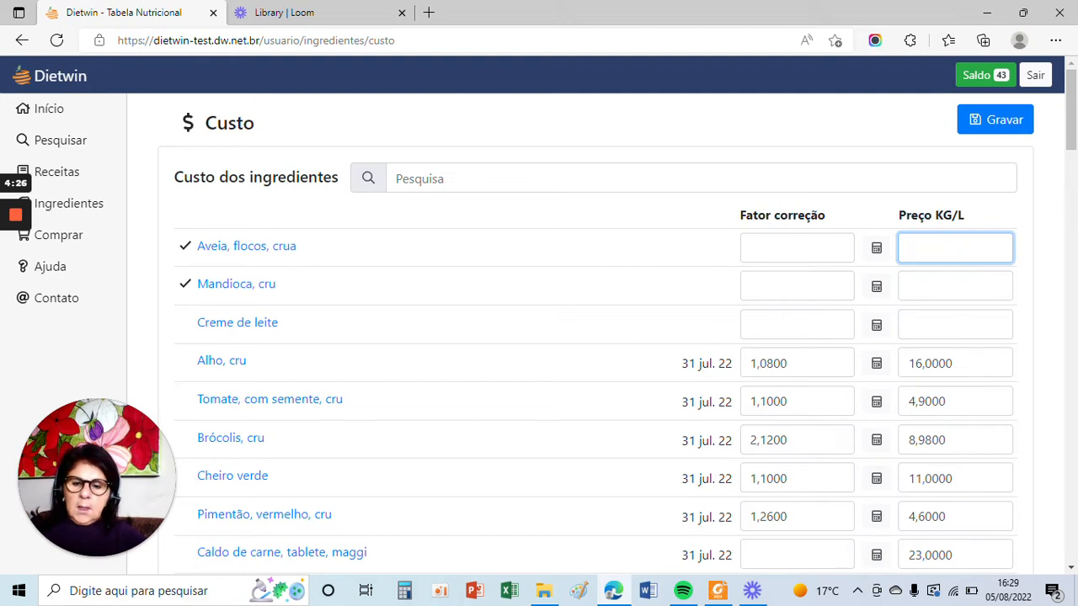
text(5,5)
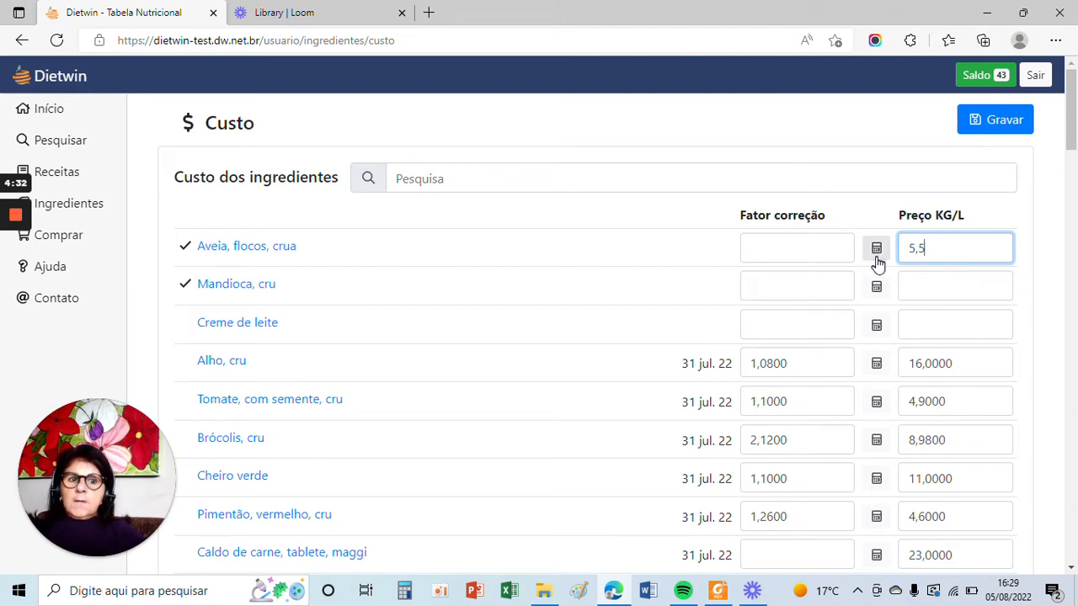
- Calculate the kg/L cost of "Aveia, flocos, crua" from a quantity of 500 and a value of R$ 5,5, and apply it as its price
click(877, 251)
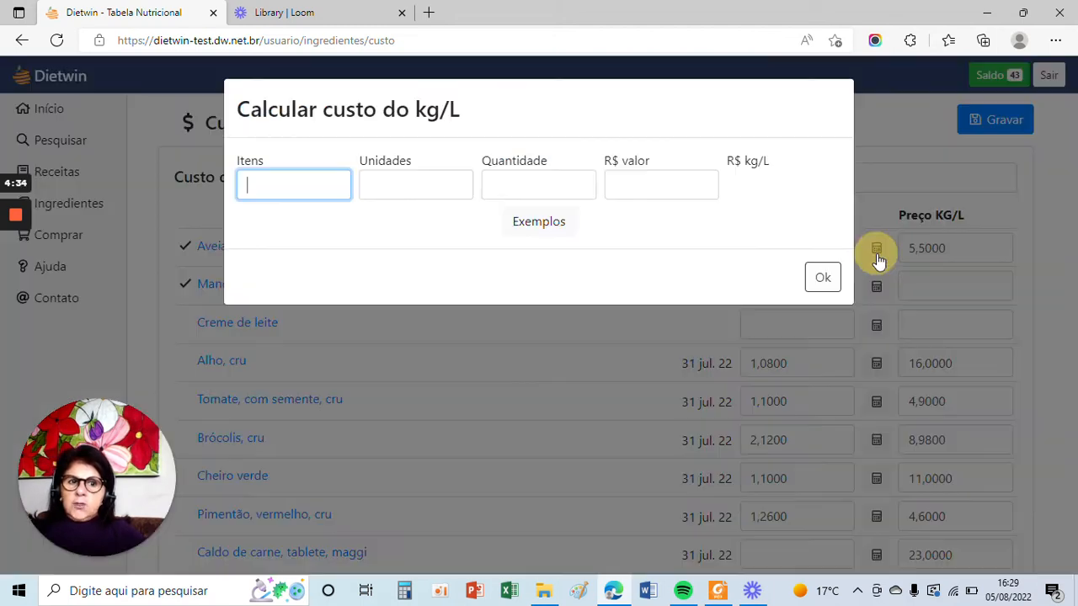
click(553, 183)
text(500)
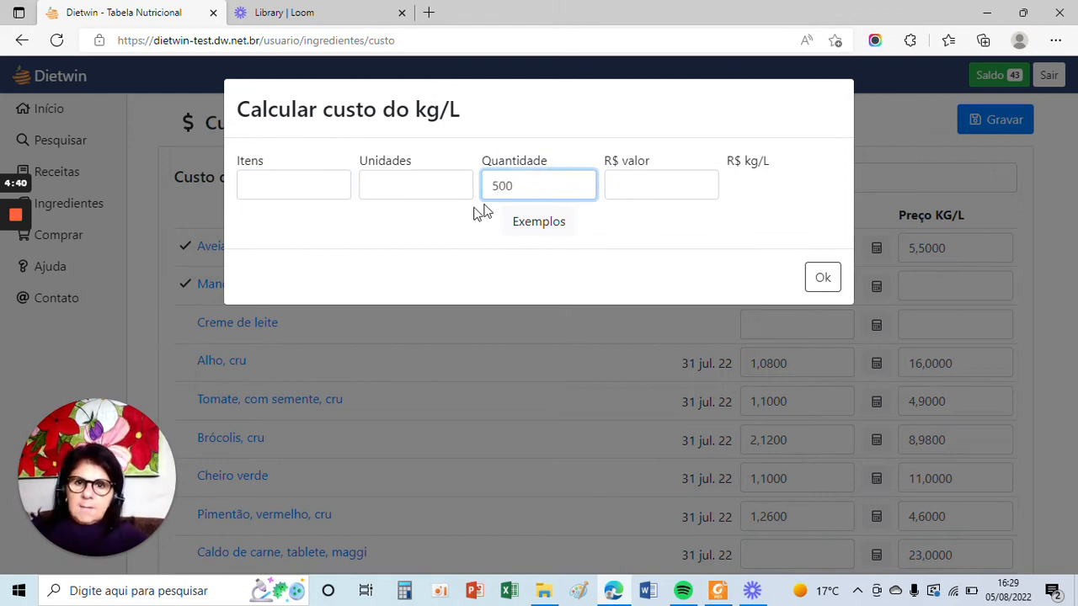
key(Tab)
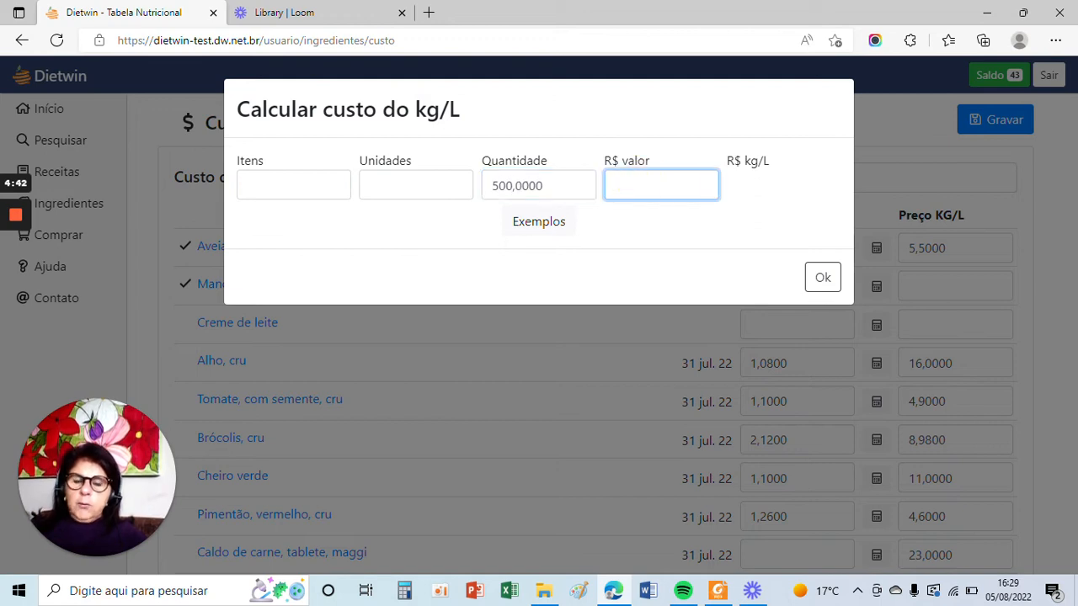
text(5,5)
click(644, 239)
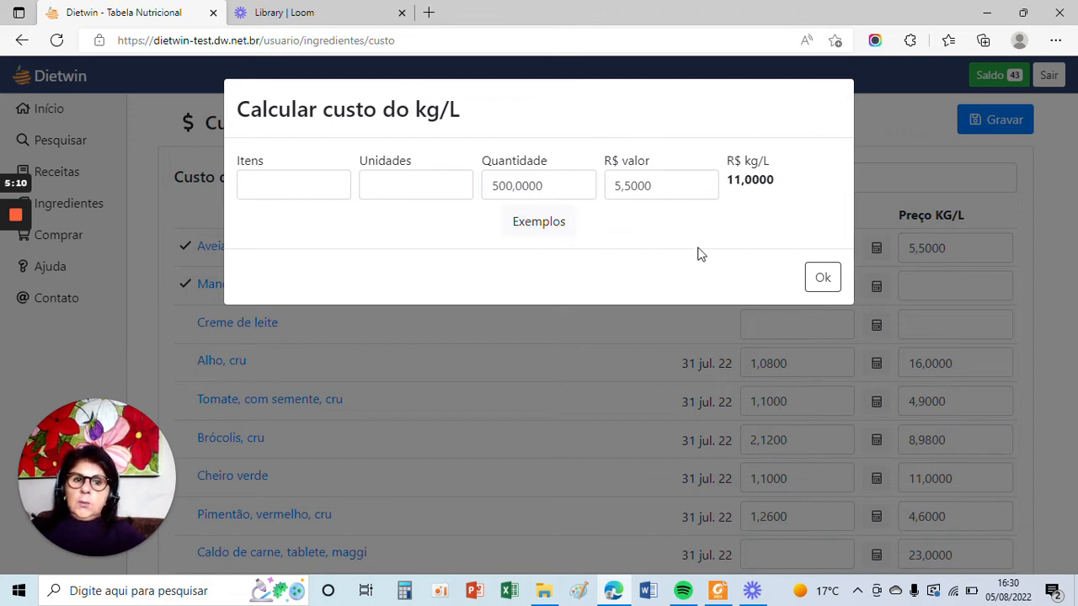
click(823, 280)
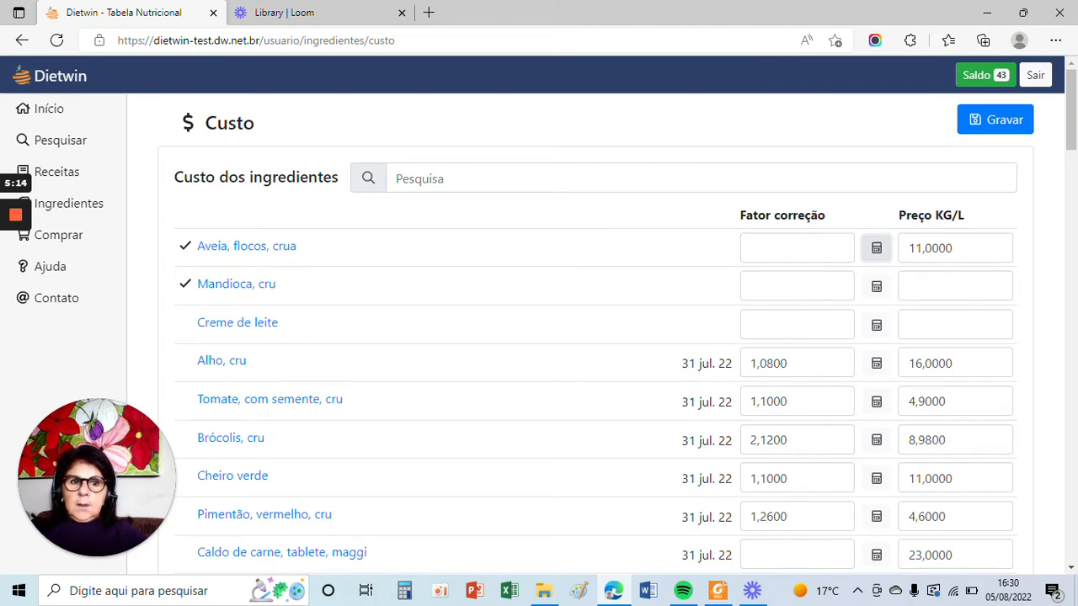
- Review the worked examples in the kg/L cost calculator for "Mandioca, cru" and close it without entering values
click(879, 288)
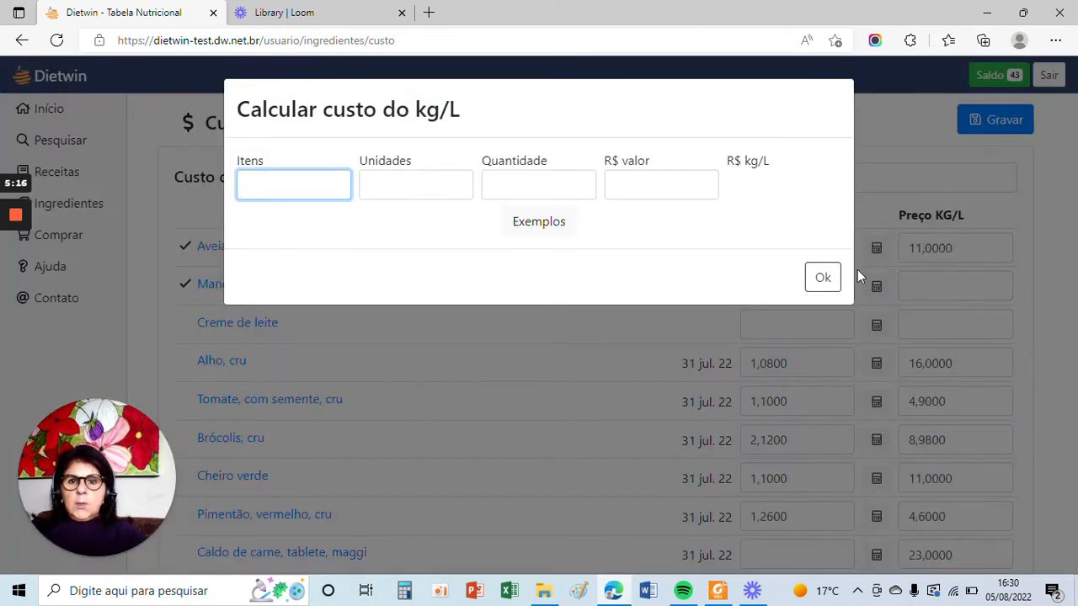
click(523, 234)
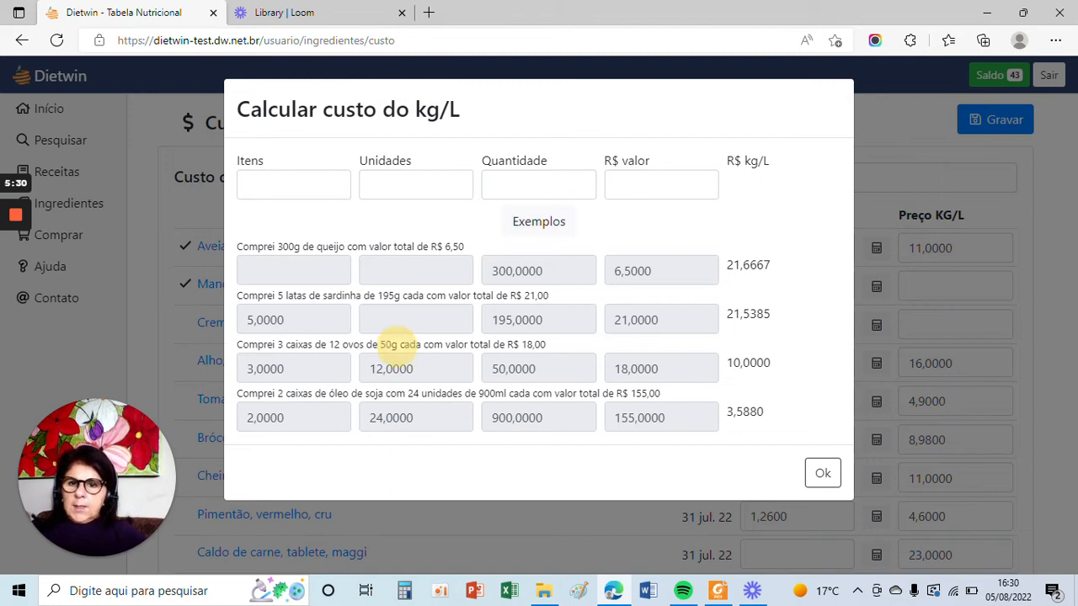
click(548, 365)
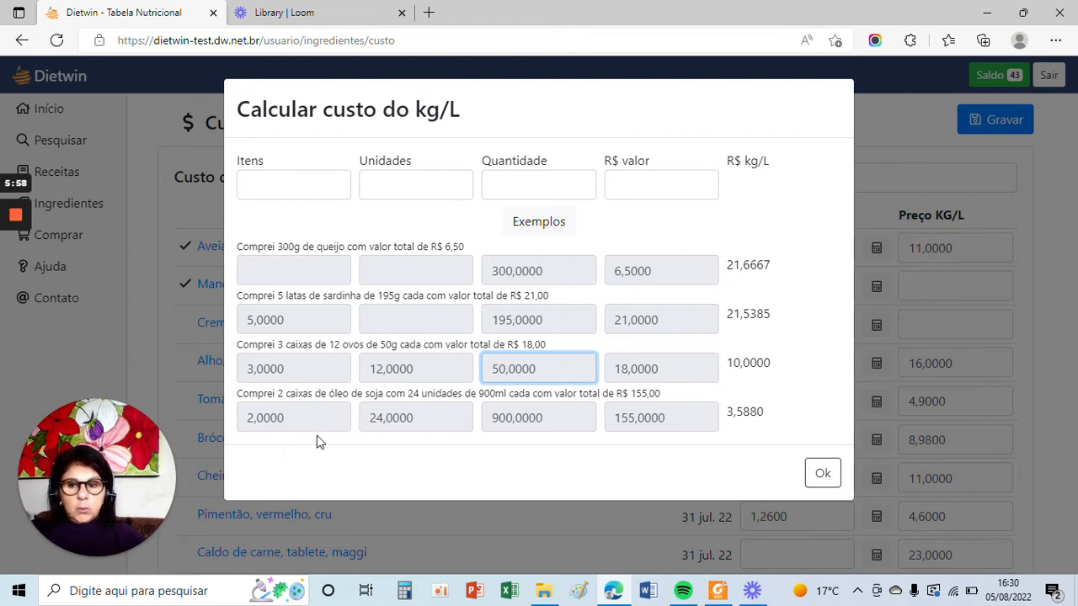
click(823, 473)
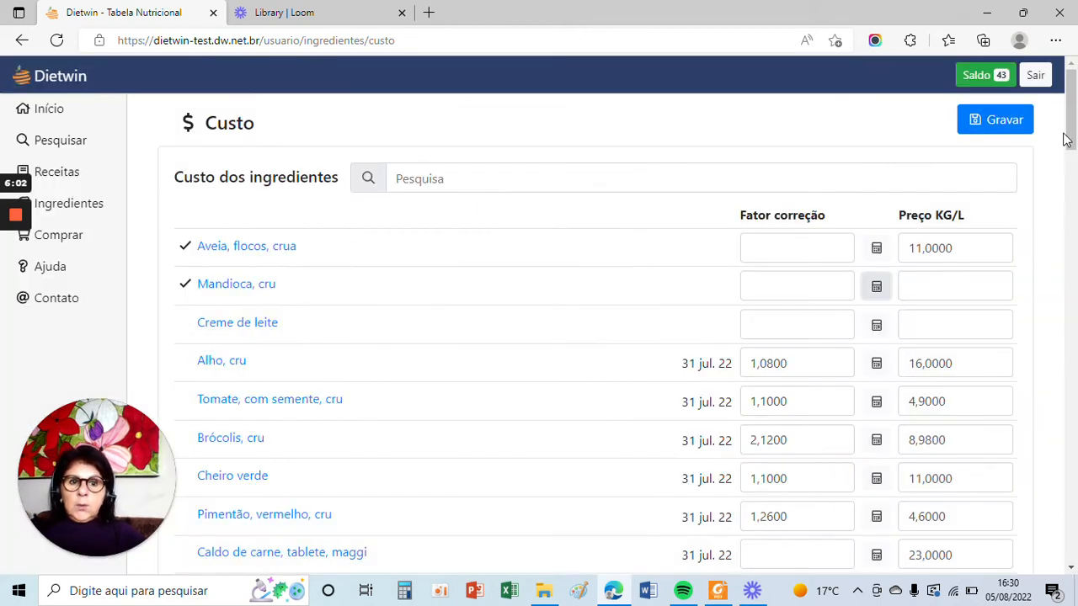
- Review the correction factors and kg/L prices in the ingredient cost list, including "Tomate, com semente, cru"
drag(1073, 131, 1068, 108)
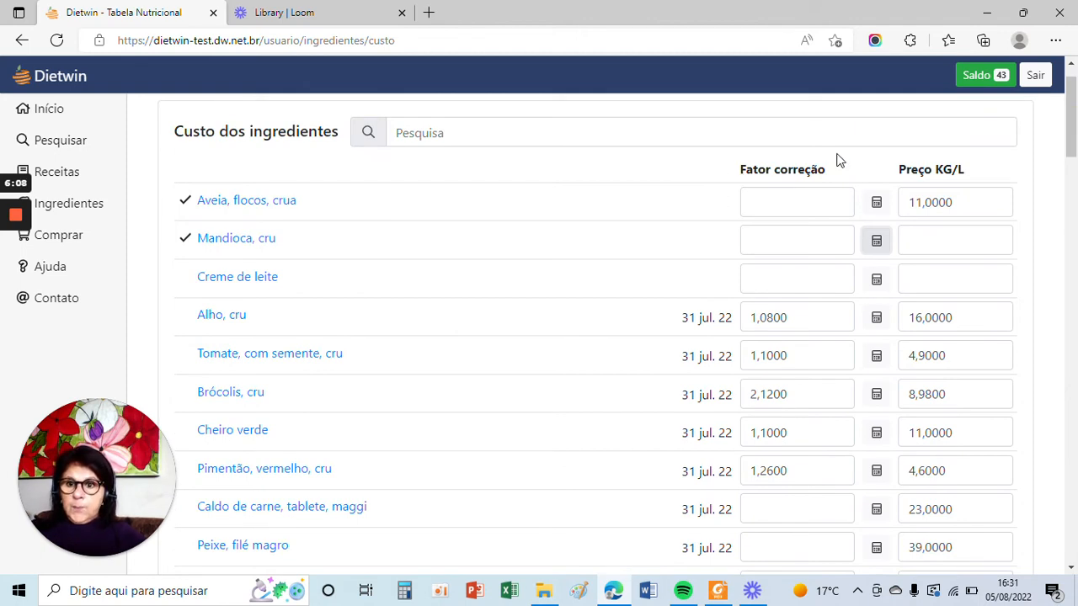
drag(1074, 118, 1074, 139)
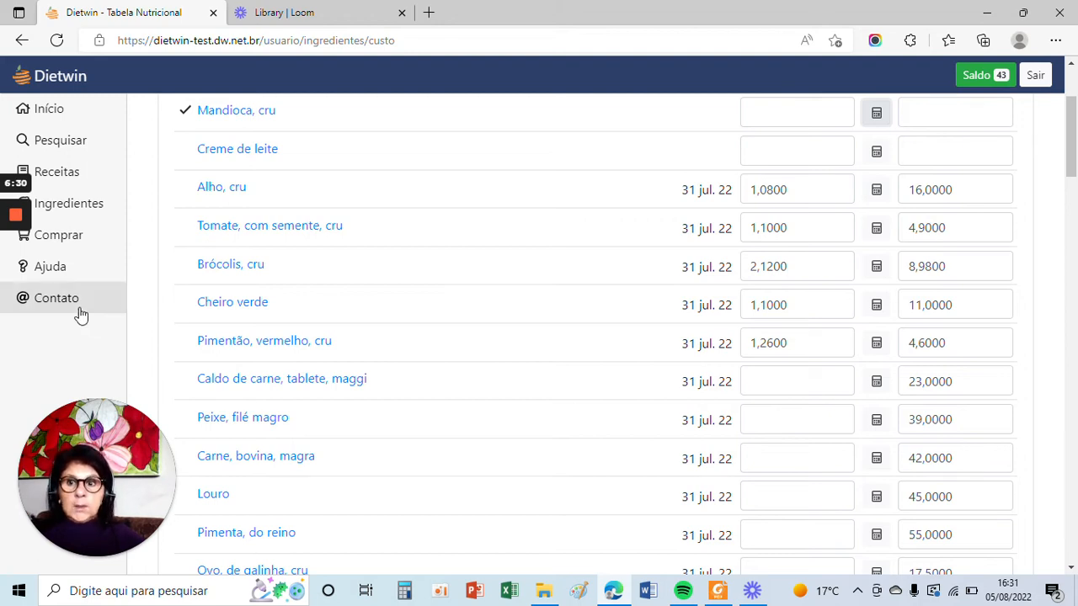
drag(196, 240, 365, 233)
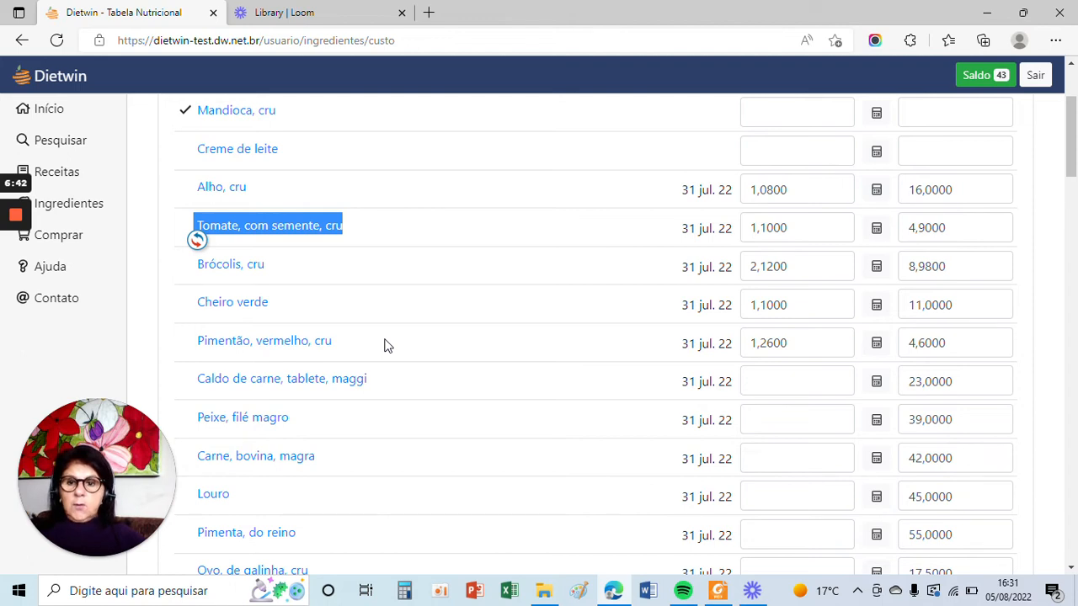
drag(1073, 136, 1072, 91)
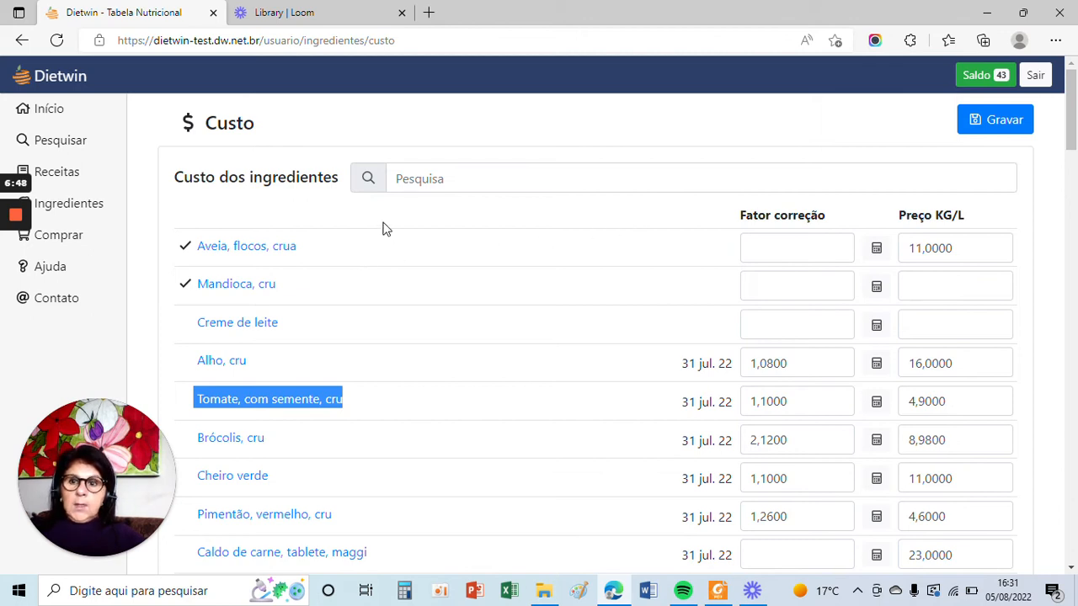
- Set the correction factor of "Carne, bovina, magra" to 1,33 and save the ingredient costs
drag(1069, 141, 1066, 202)
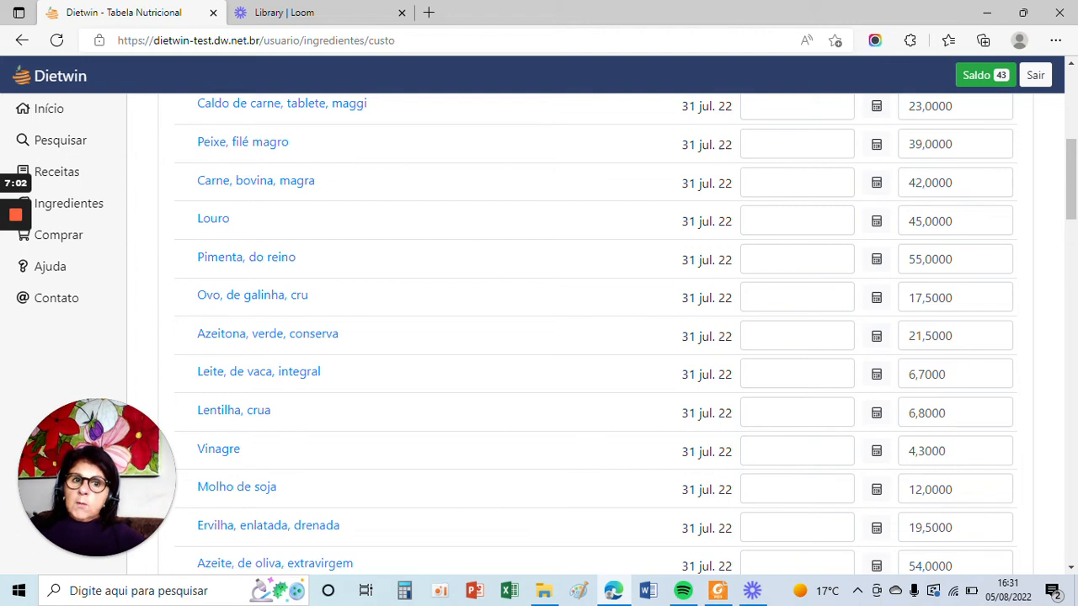
click(770, 181)
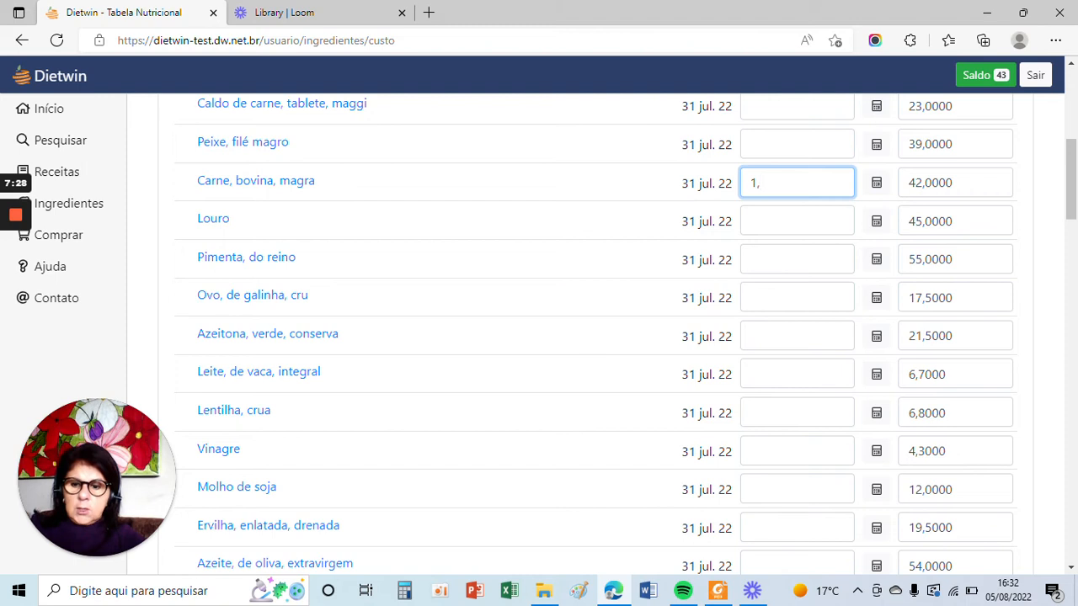
text(3300)
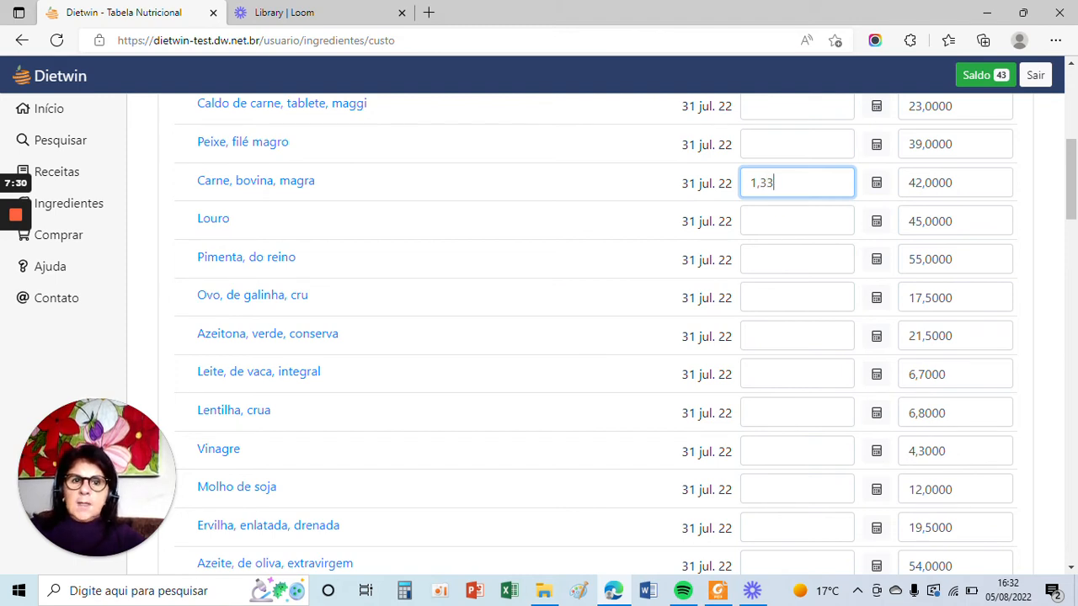
click(780, 220)
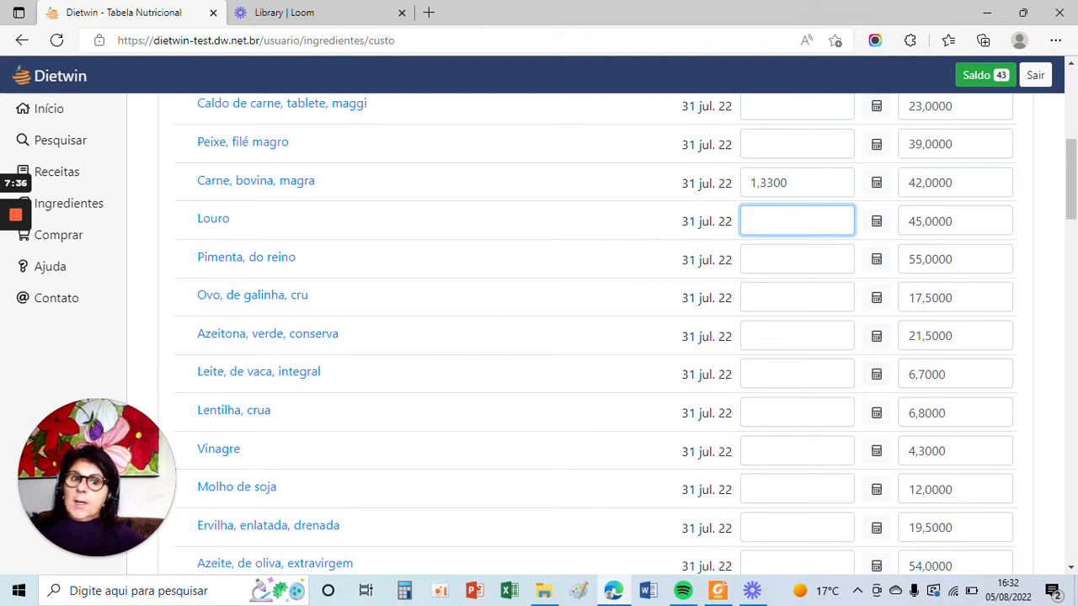
click(814, 182)
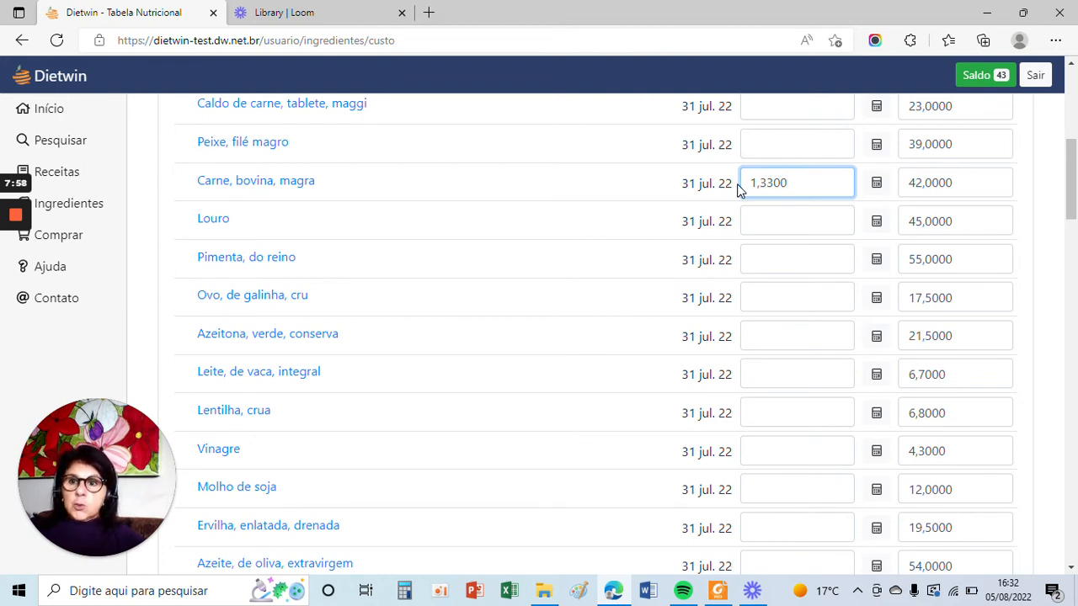
drag(1075, 165, 1073, 89)
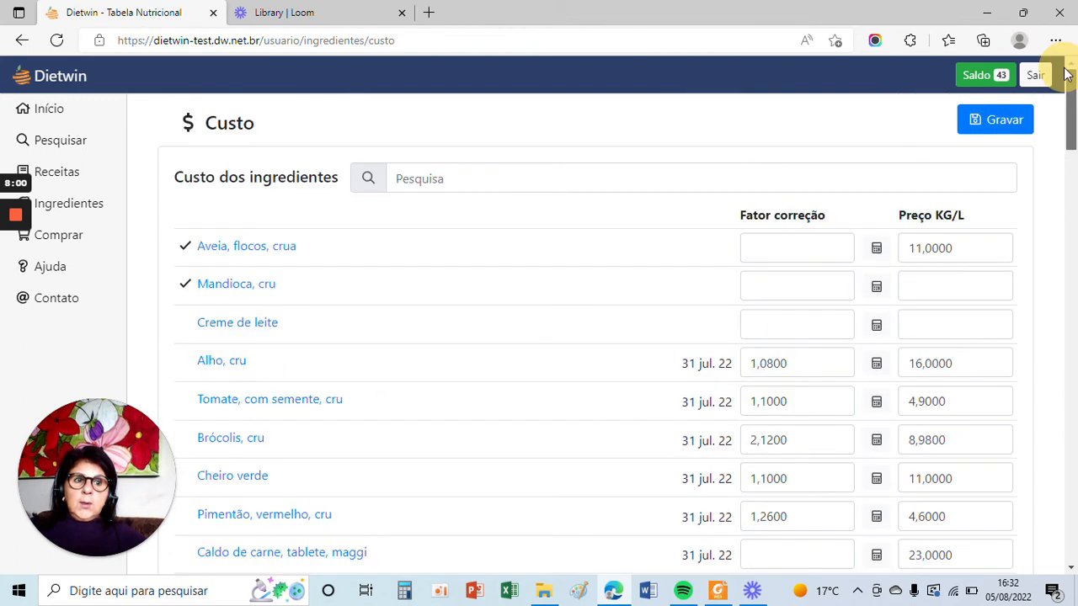
click(1008, 126)
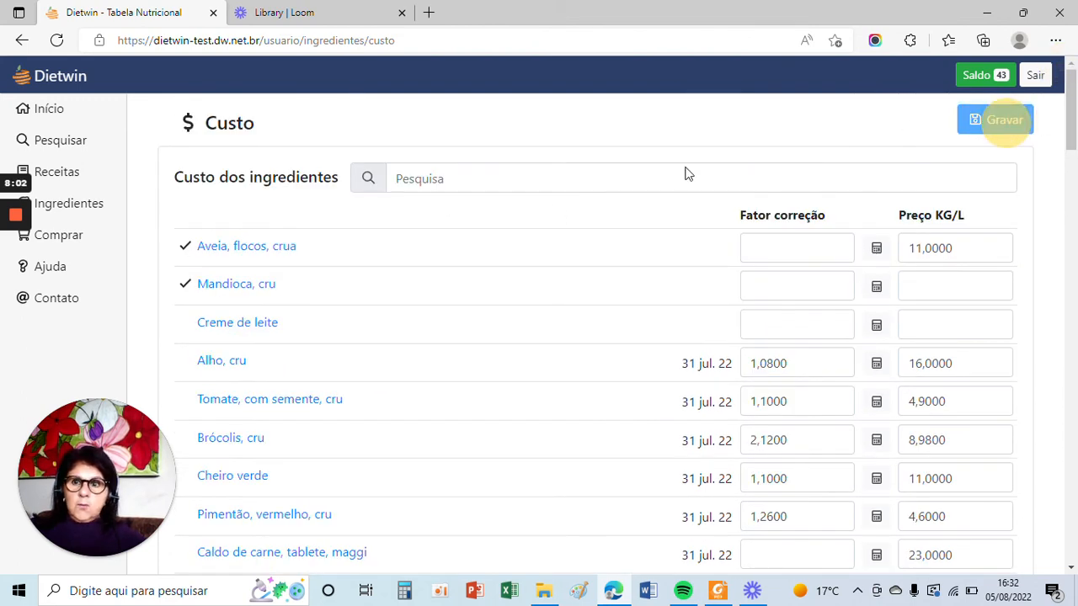
- View the details of "Aveia, flocos, crua" from the ingredients list, return to the list and open a blank new-ingredient form
click(76, 211)
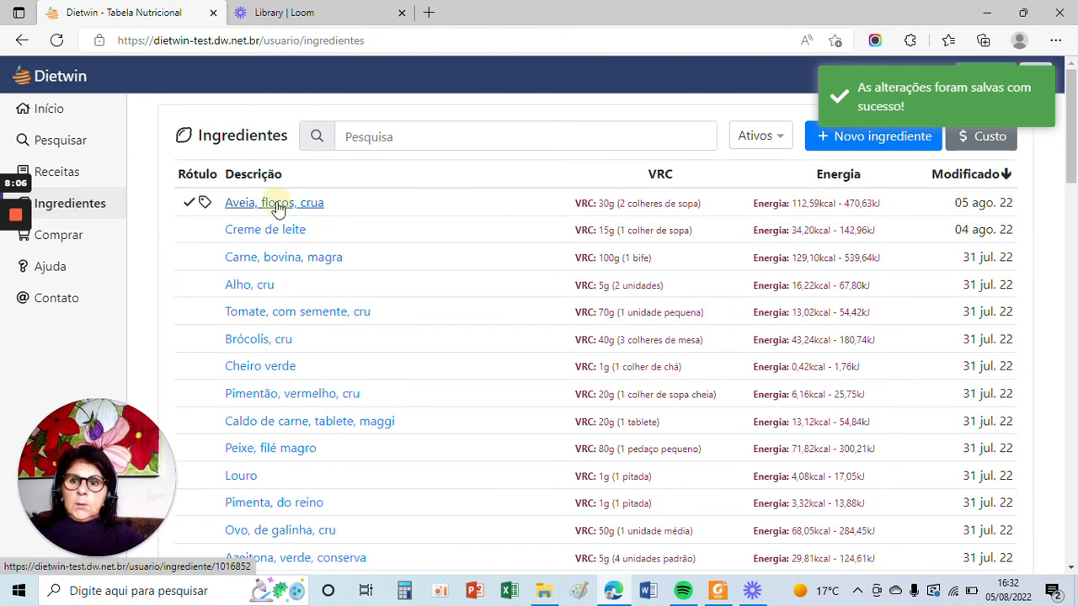
click(275, 204)
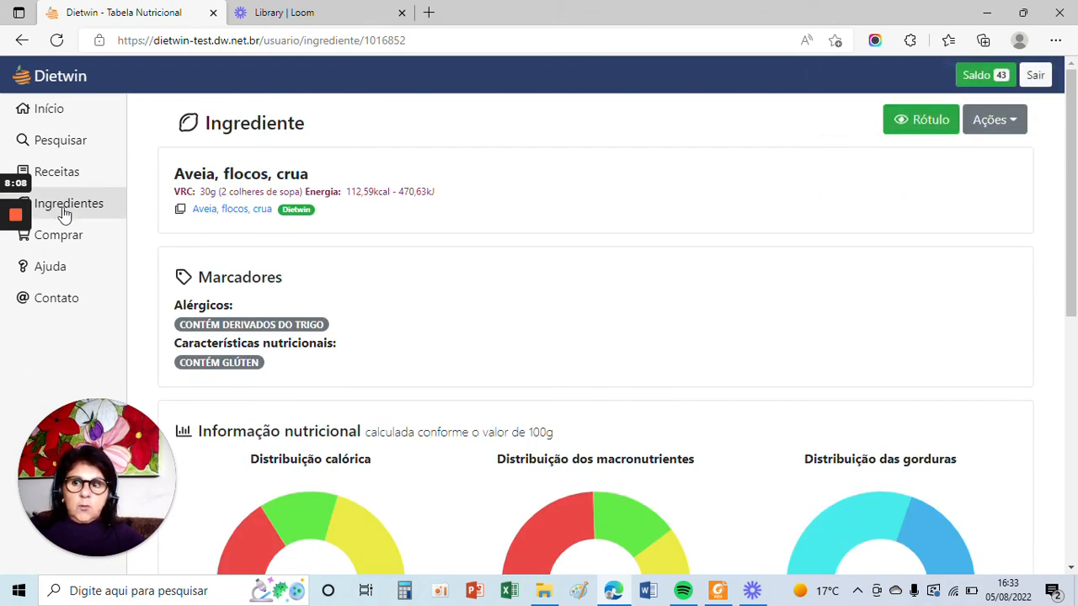
click(63, 211)
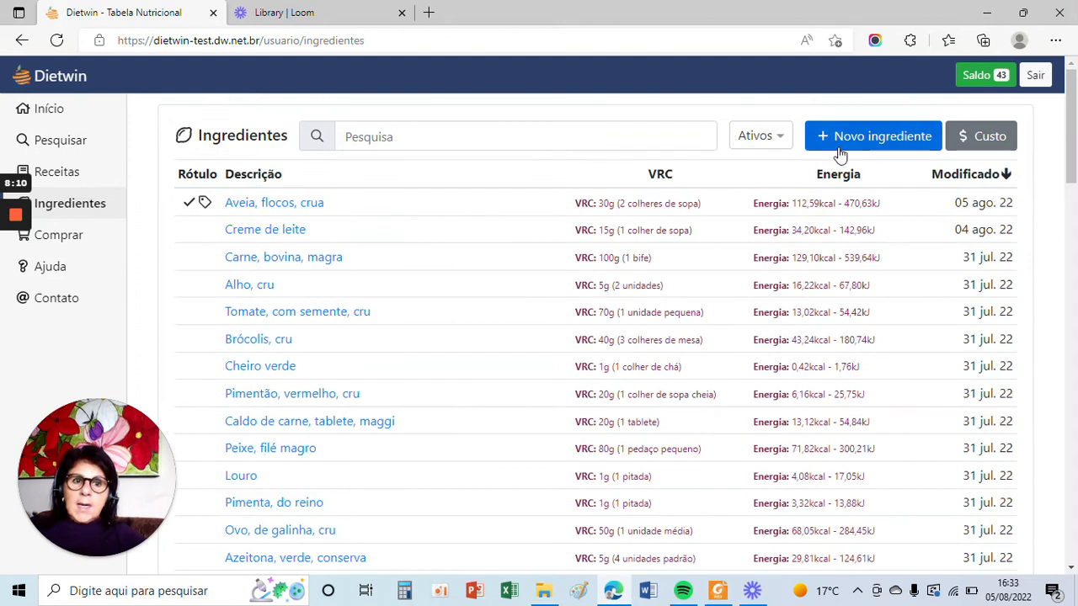
click(829, 137)
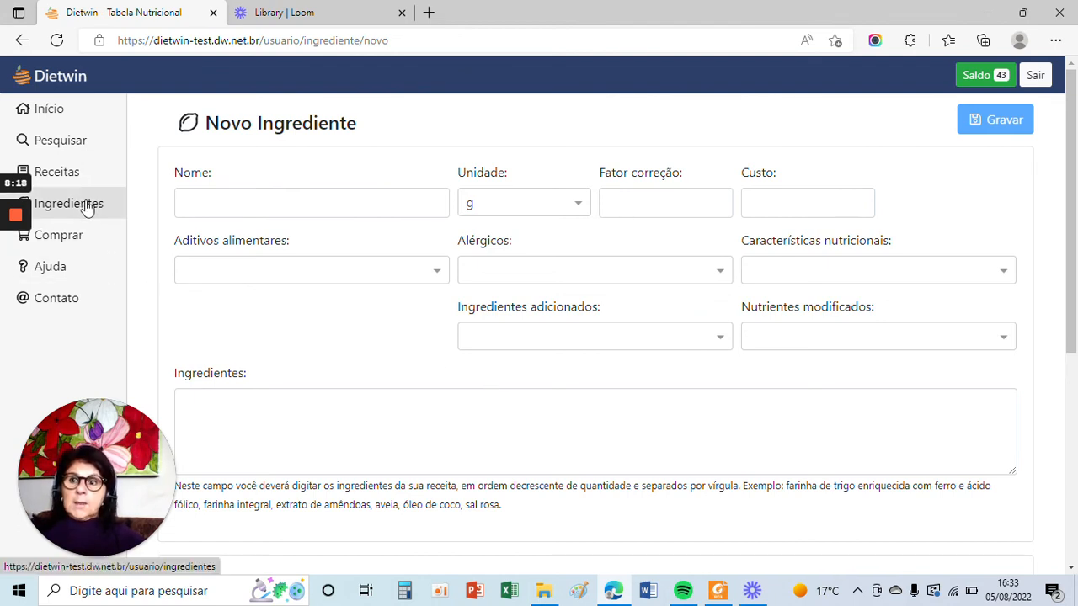
- Search the foods for "arr", view the nutritional information of the own item "Macarrão, trigo, cru" and duplicate it
click(70, 144)
click(395, 126)
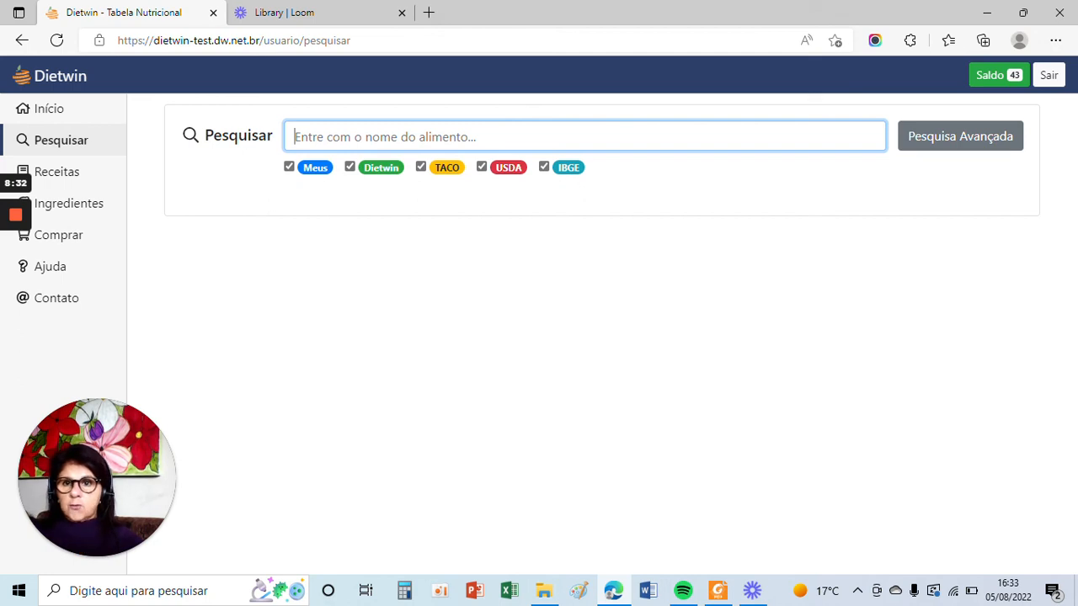
text(arr)
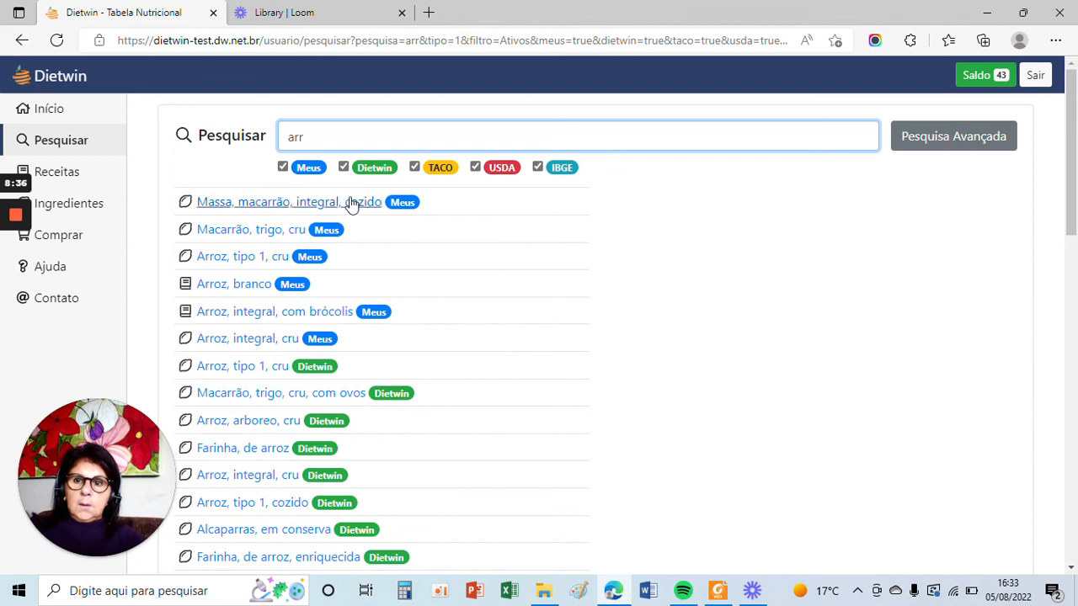
click(271, 231)
scroll(419, 217, down, 2)
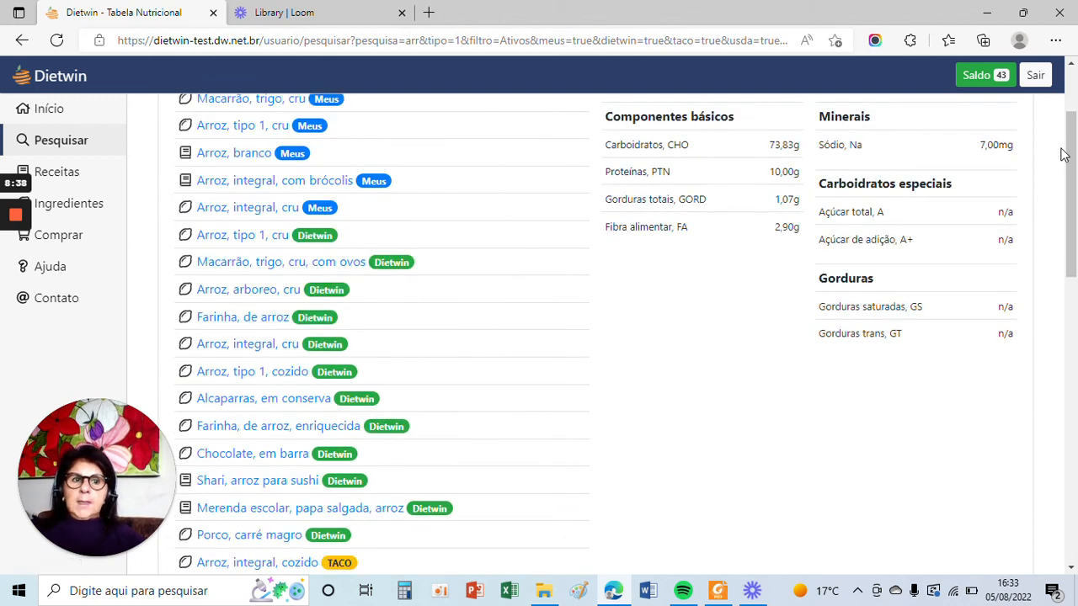
drag(1074, 139, 1067, 58)
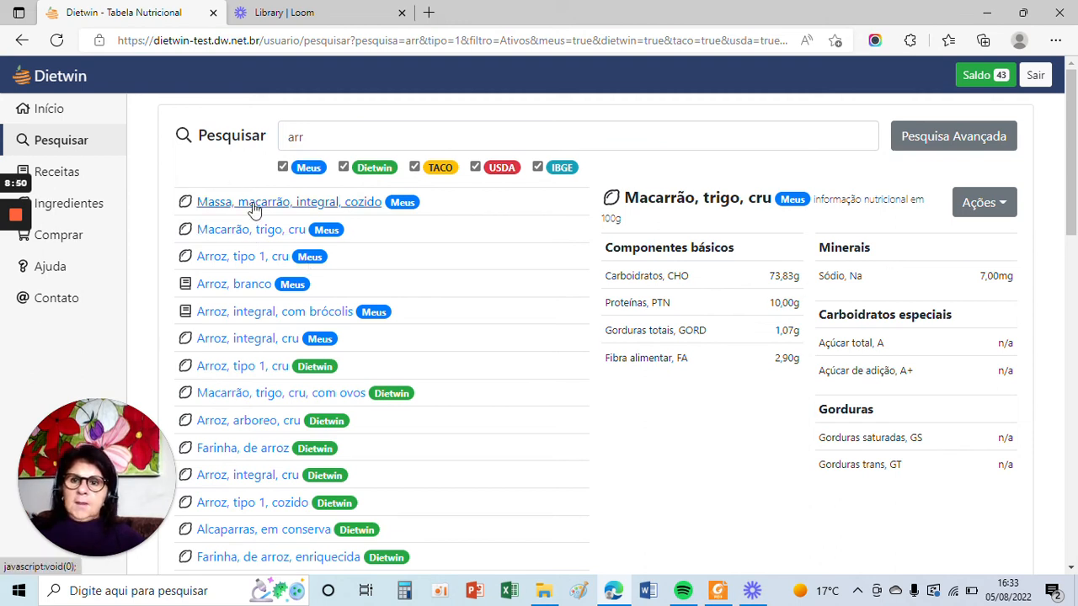
click(1001, 204)
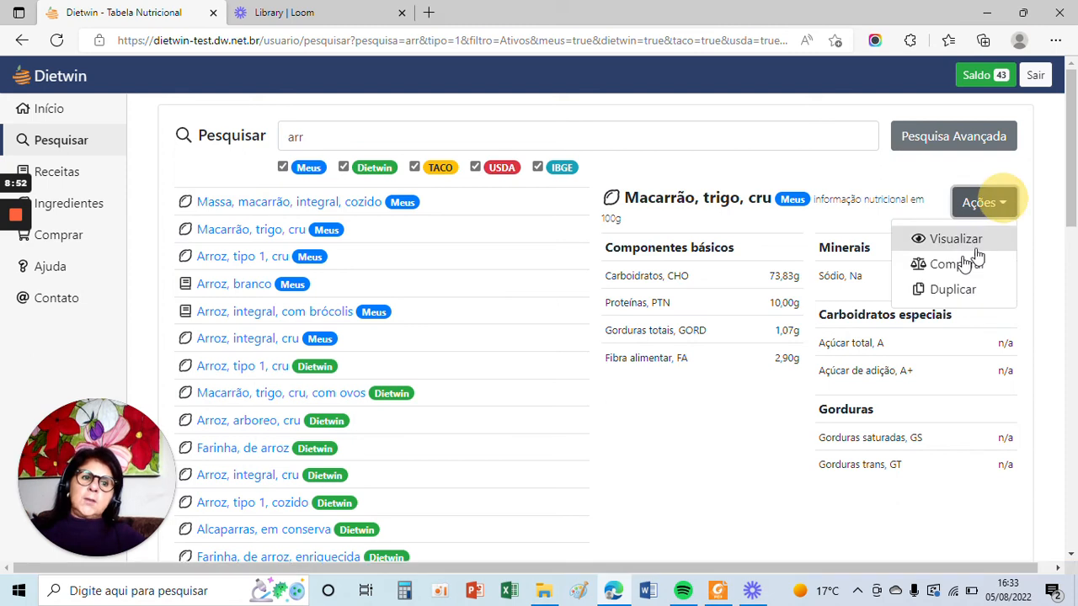
click(941, 293)
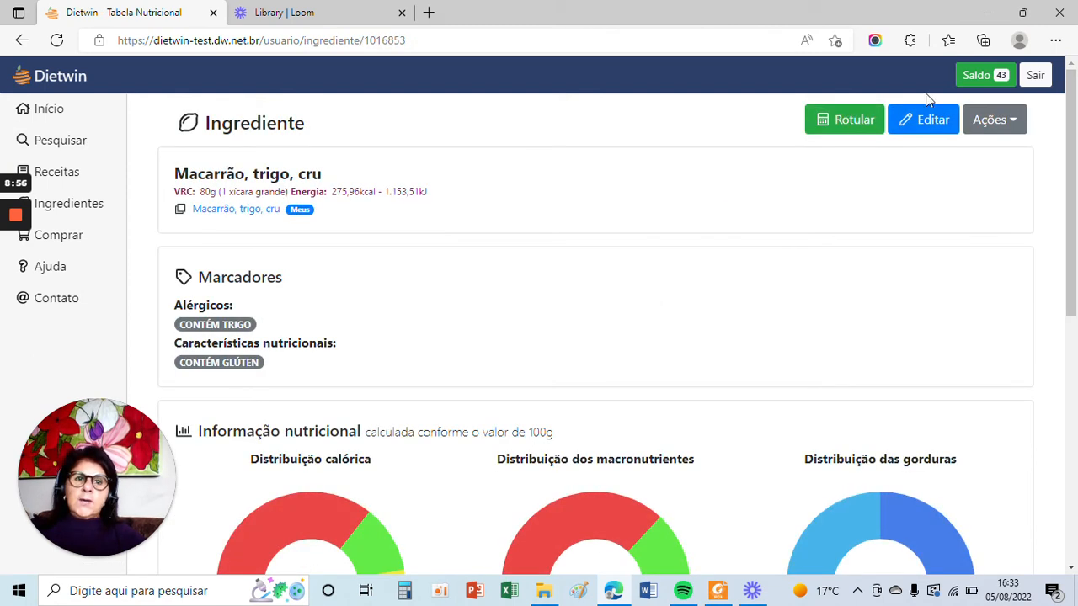
- Open the duplicated "Macarrão, trigo, cru" for editing, go to its empty ingredients text and save the ingredient
click(924, 120)
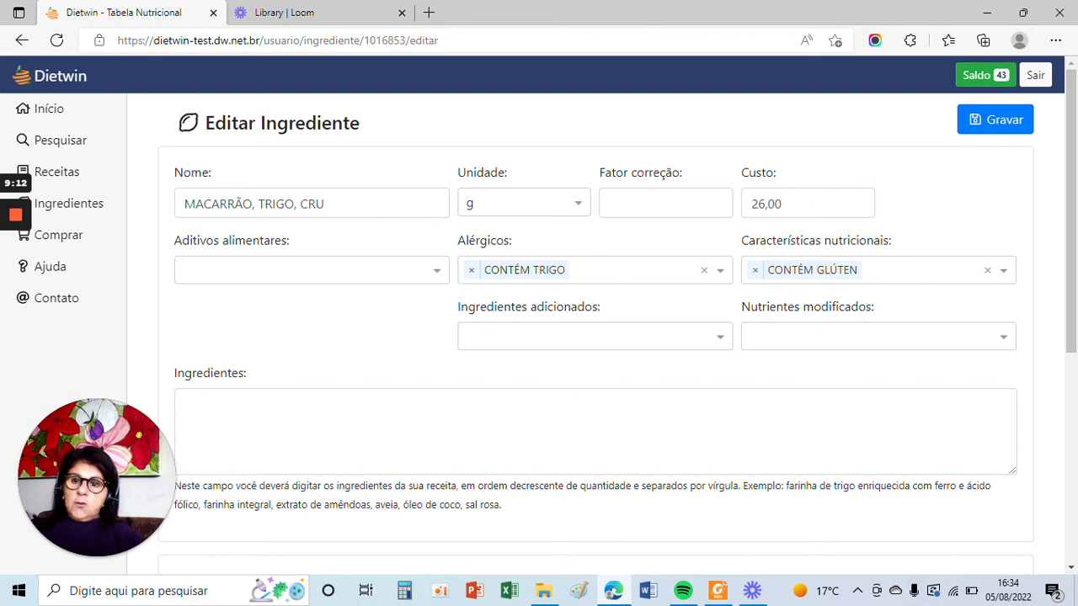
click(301, 410)
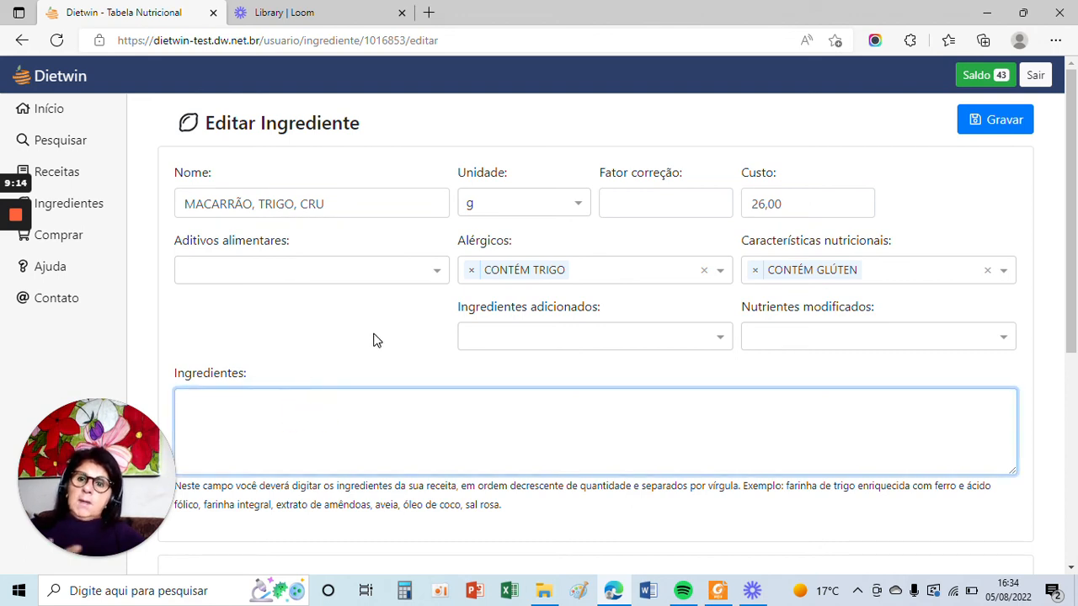
click(1004, 125)
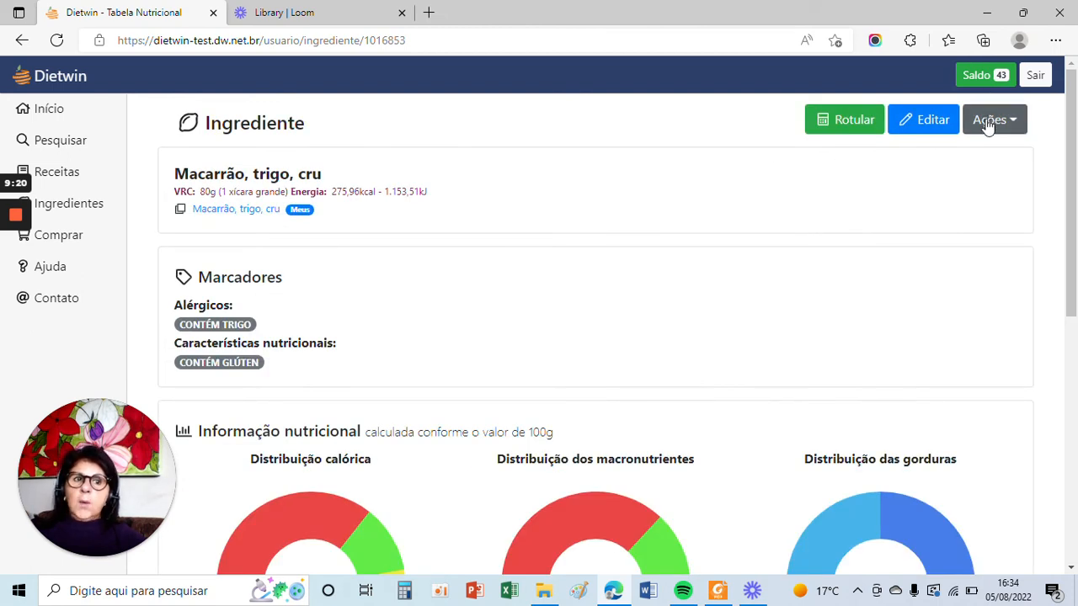
- Generate the nutrition label for "Macarrão, trigo, cru" and review its vertical nutrient declaration and allergen text
click(858, 133)
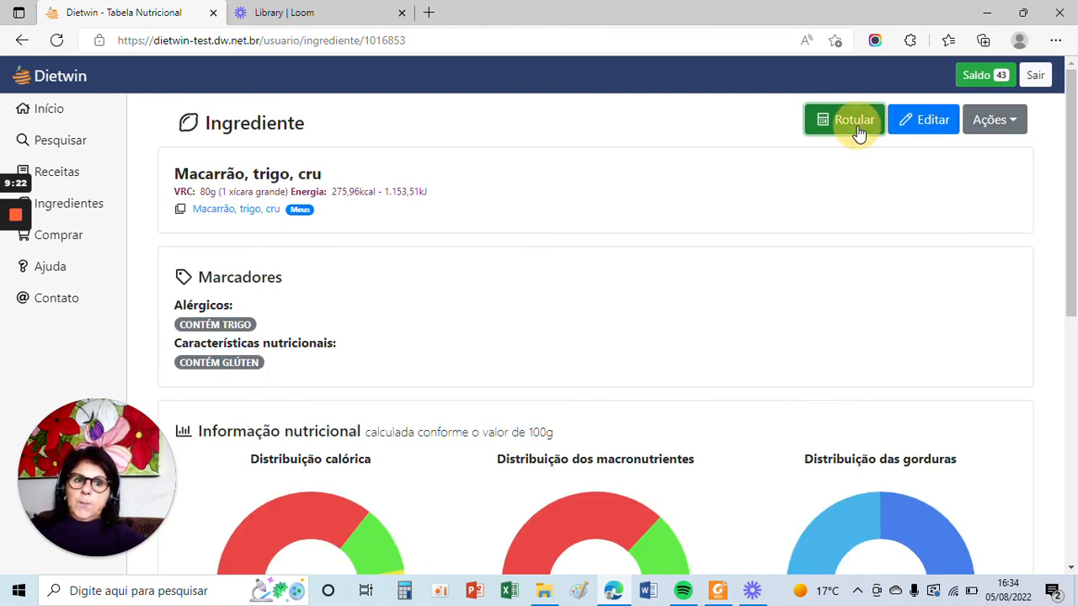
click(984, 136)
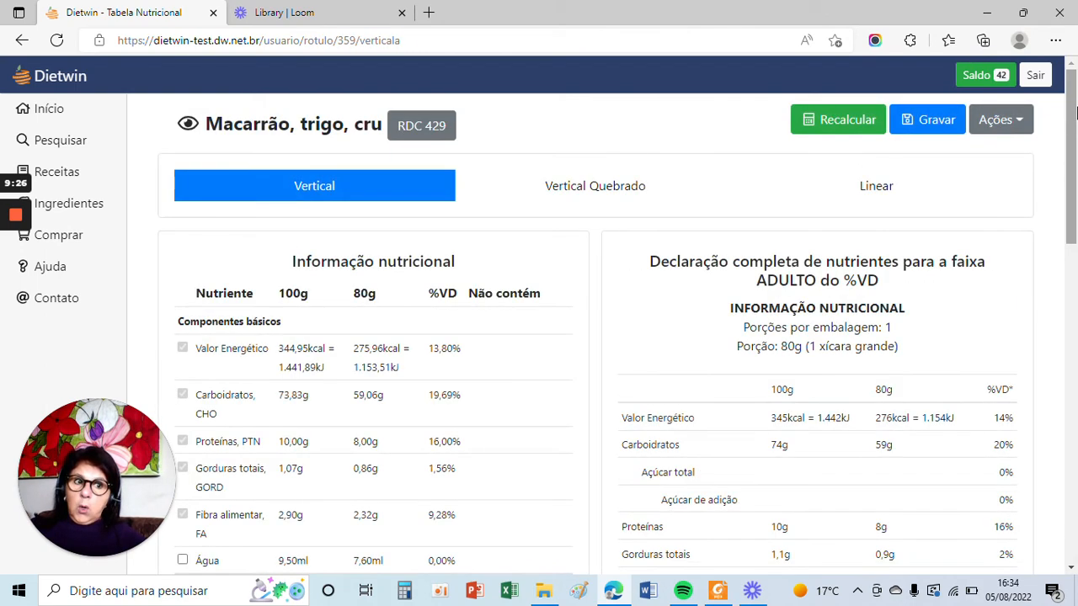
drag(1075, 112, 1076, 268)
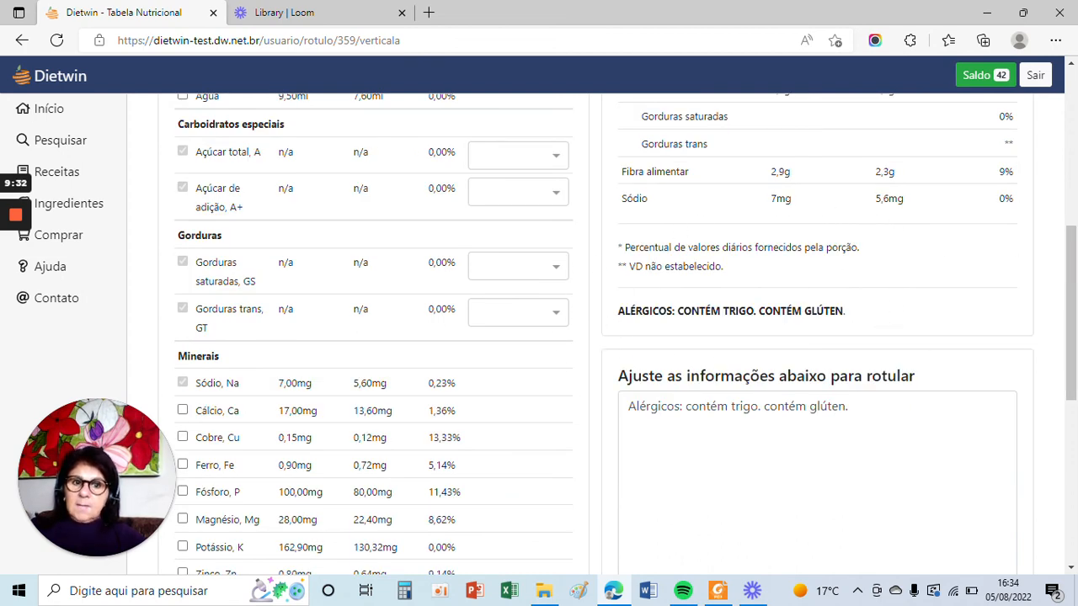
drag(1076, 264, 1077, 109)
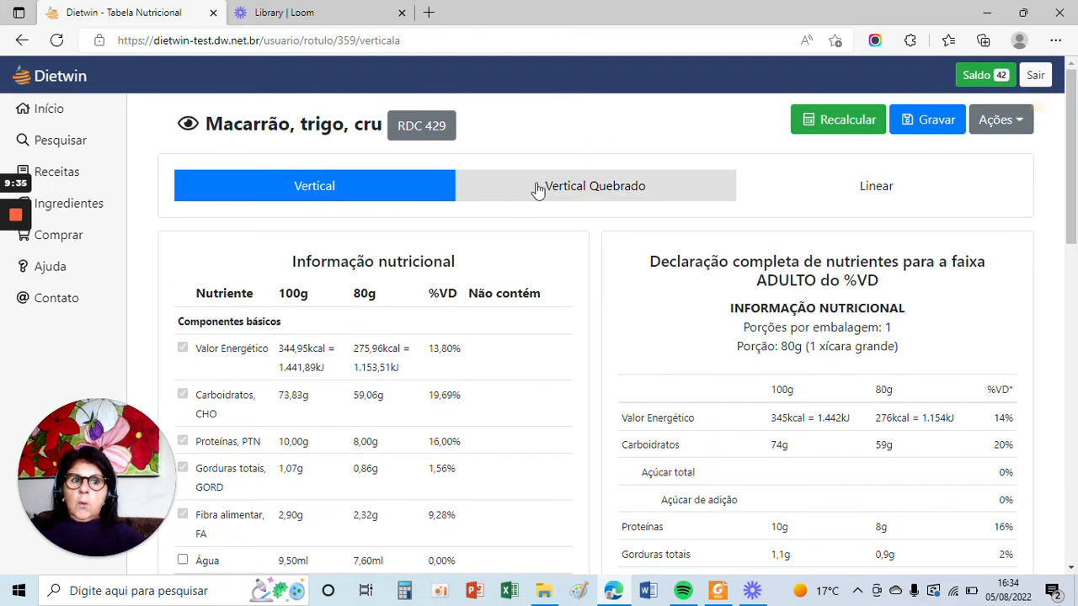
drag(1074, 92, 1066, 248)
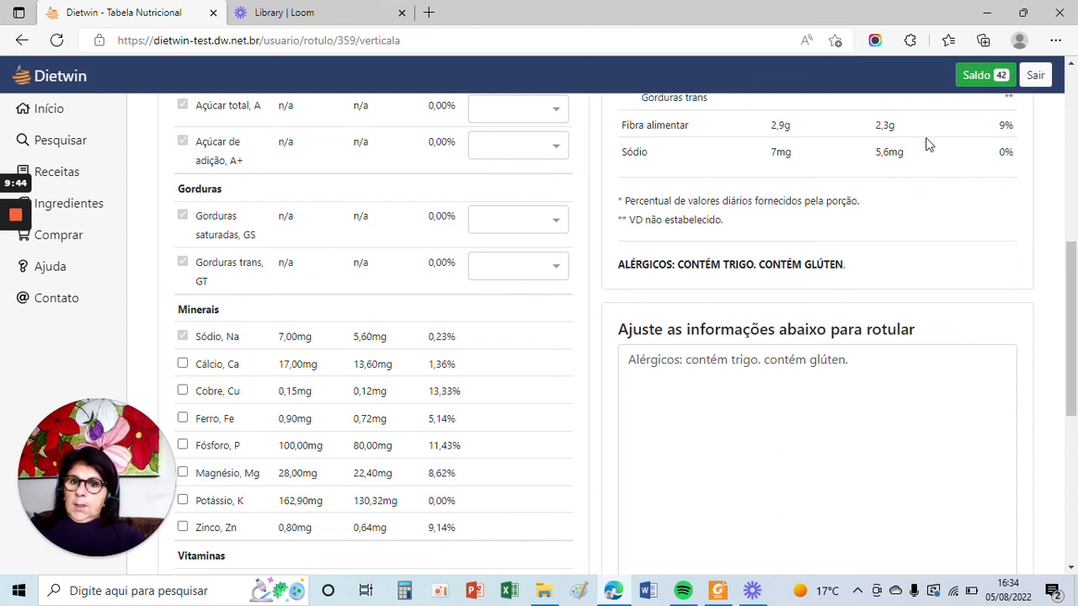
- Include the vitamin "B1, Tiamina" in the label and check the nutrient declaration for it
drag(1071, 255, 1070, 333)
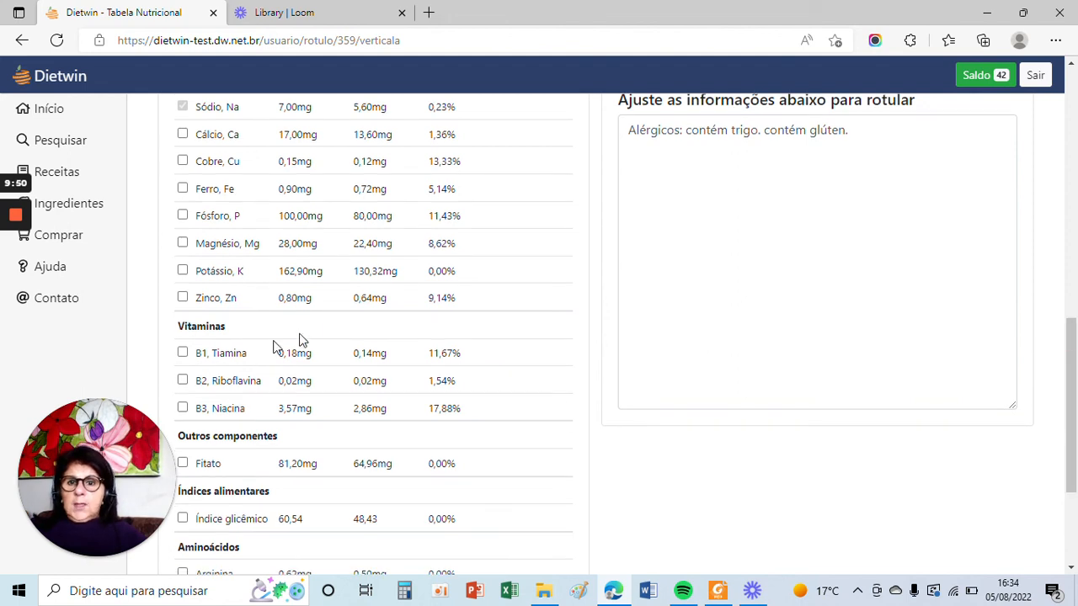
click(183, 353)
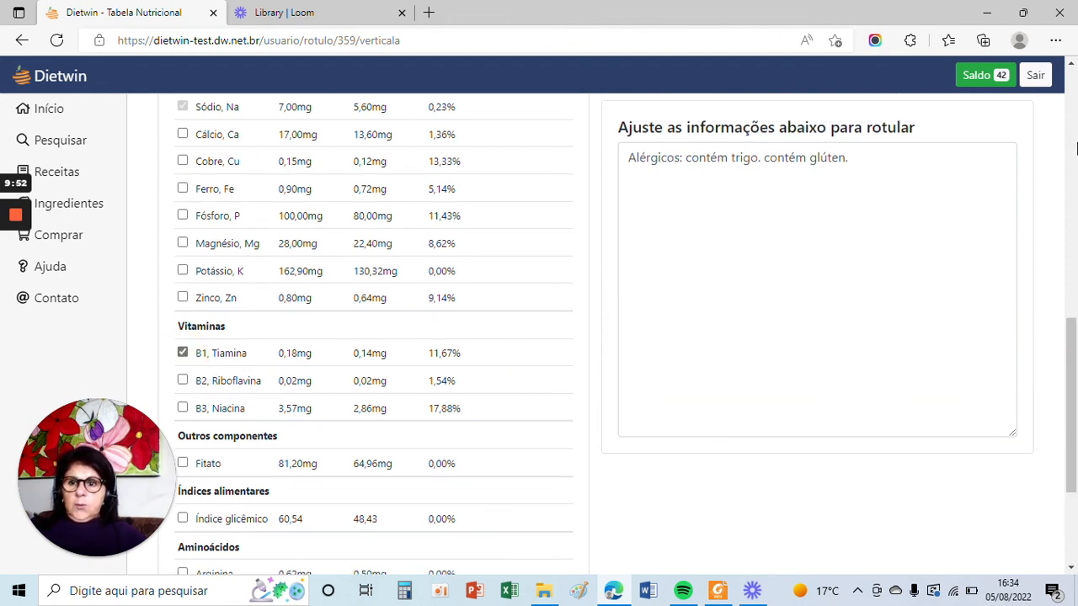
drag(1076, 383, 1071, 227)
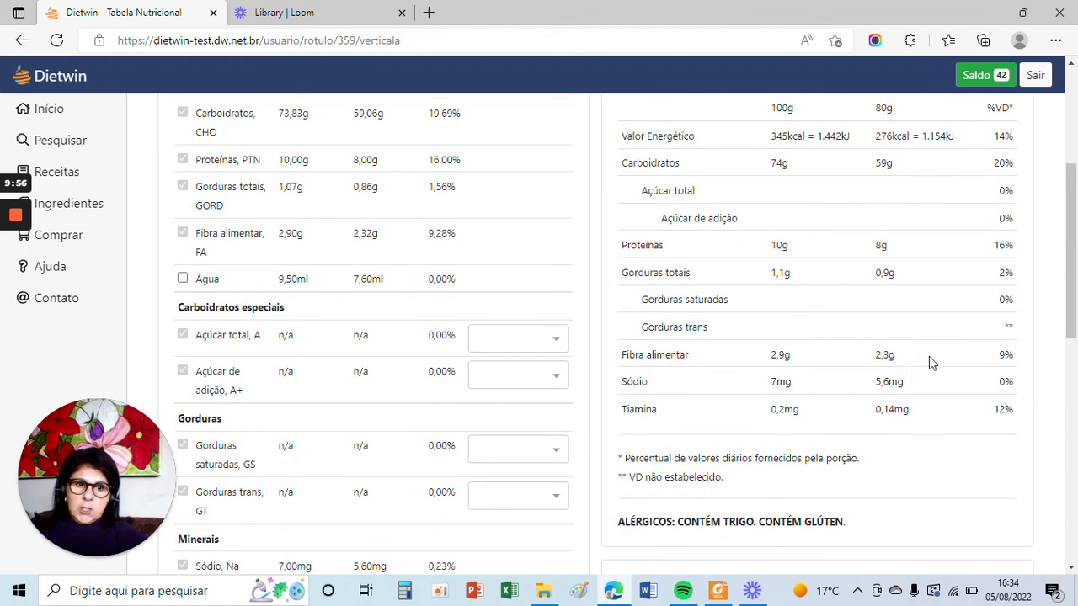
drag(1073, 243, 1072, 135)
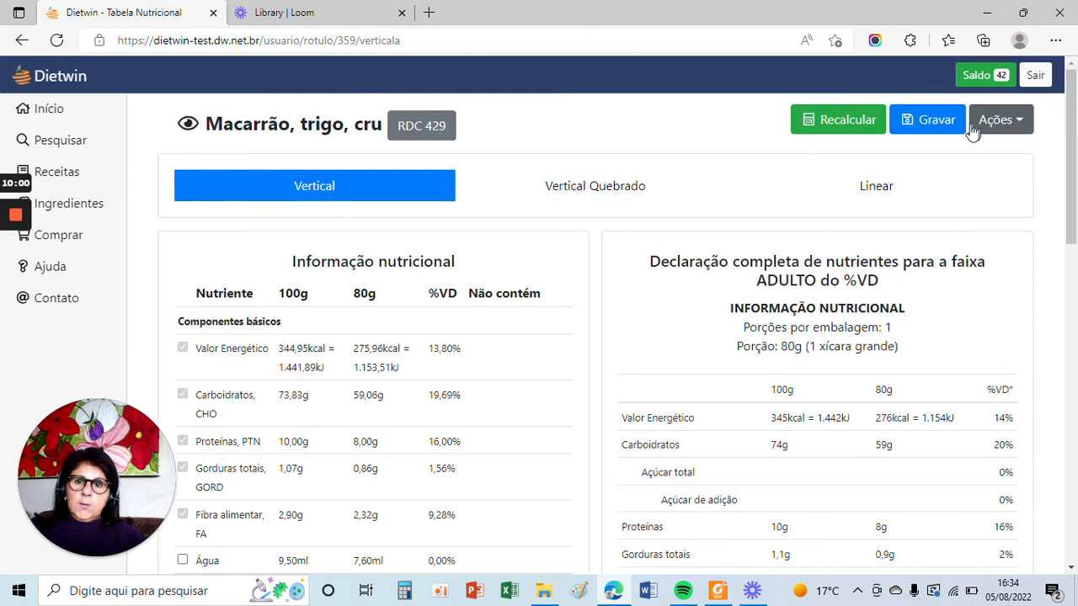
- Go to the food search, exclude the "Meus" source and include it again
click(73, 140)
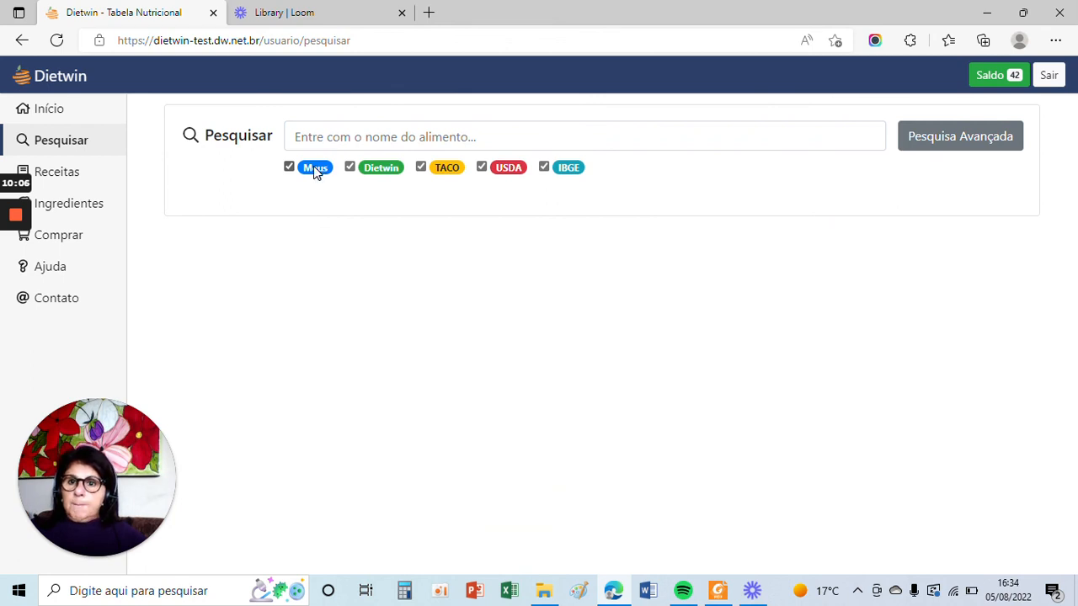
click(314, 170)
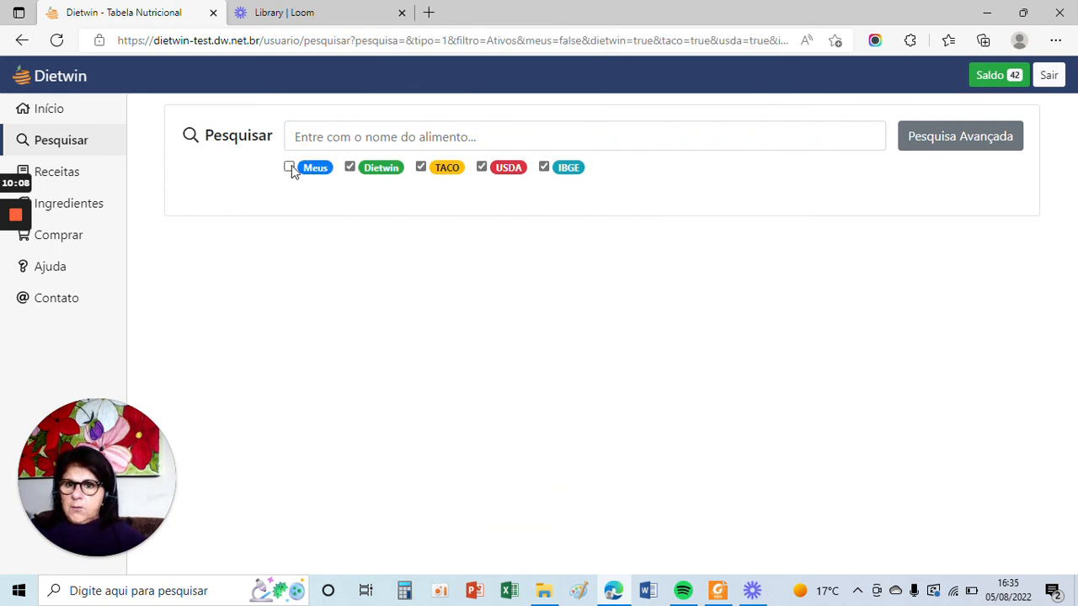
click(291, 167)
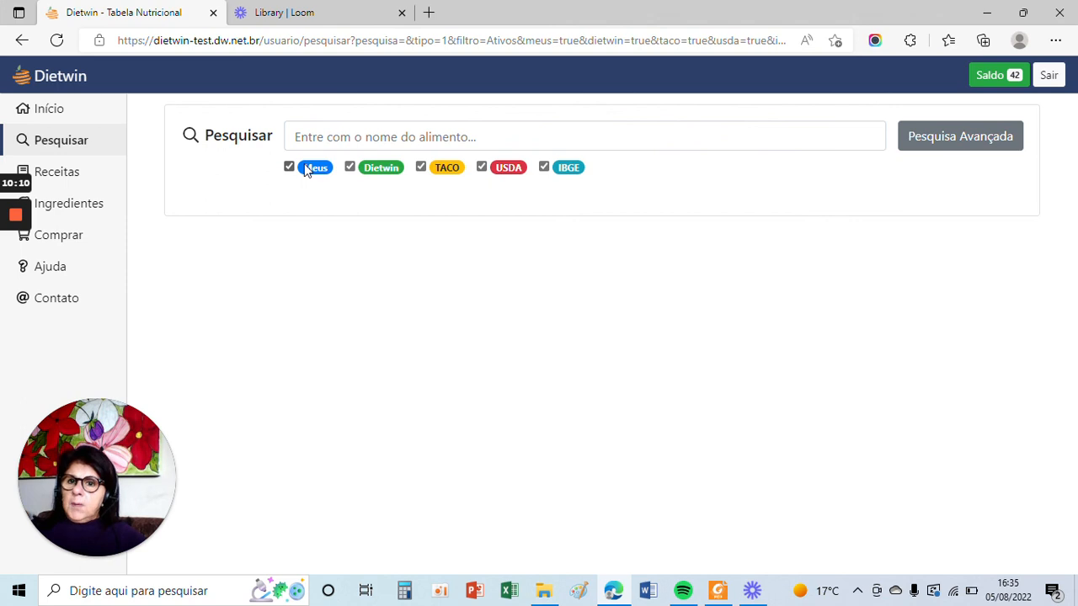
- View the list of own ingredients, revisit the food search sources and return to the ingredients list
click(79, 212)
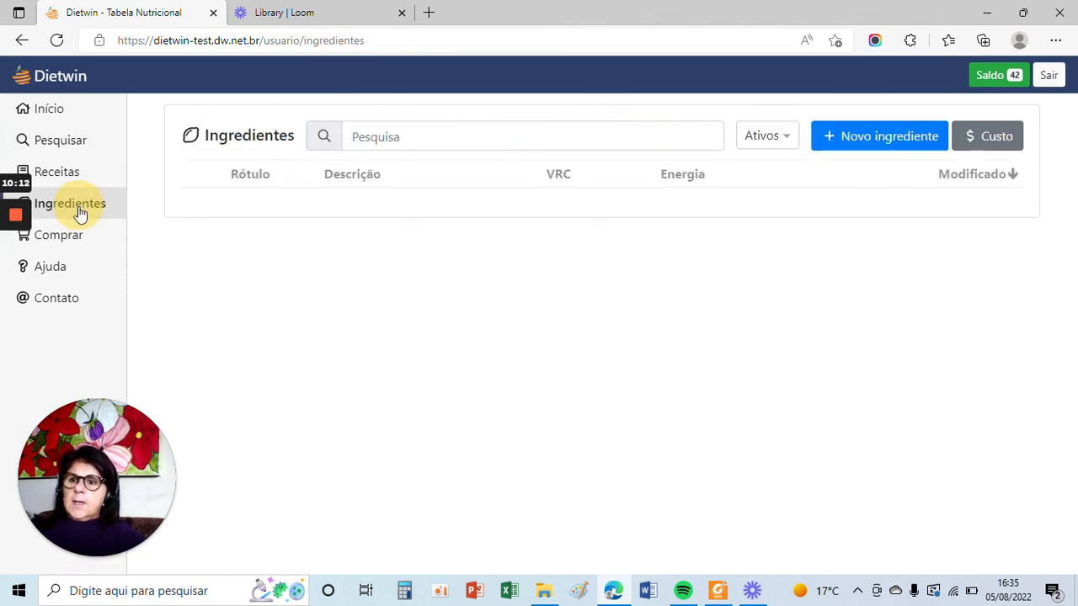
click(69, 143)
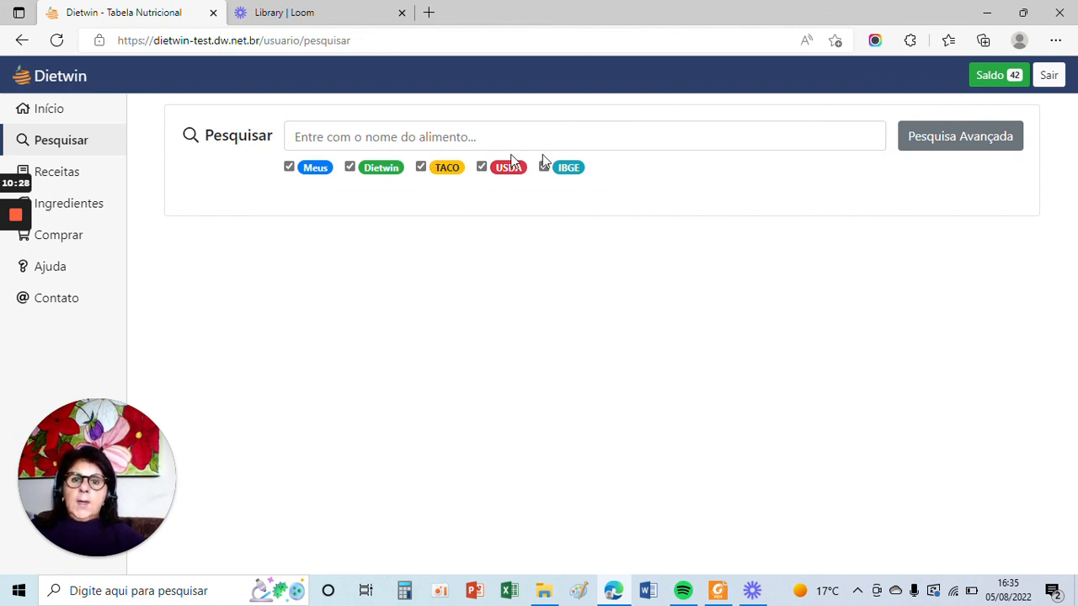
click(80, 211)
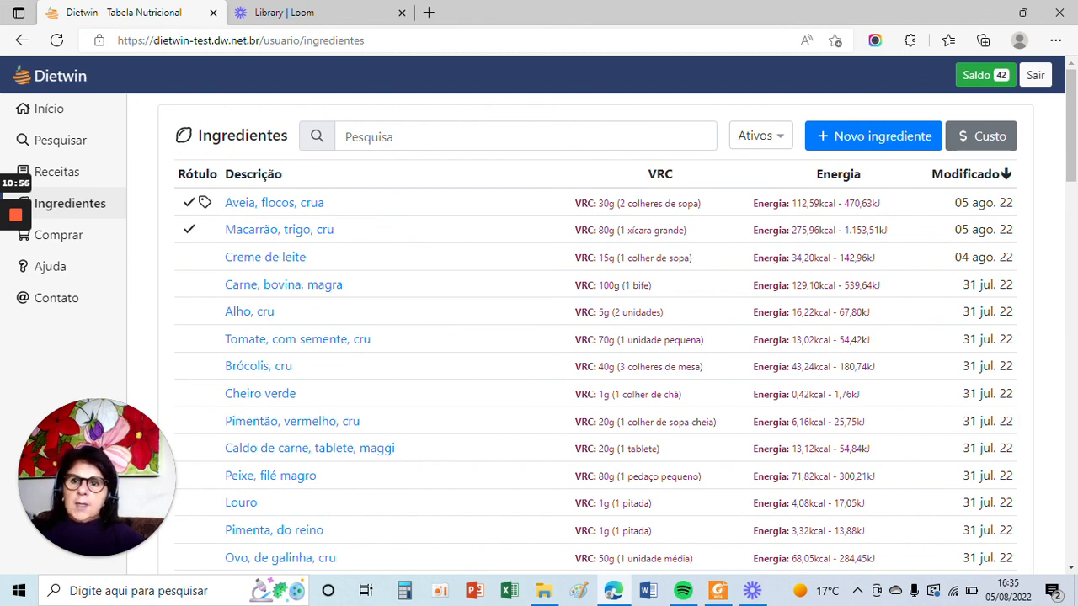
mouse_move(17, 217)
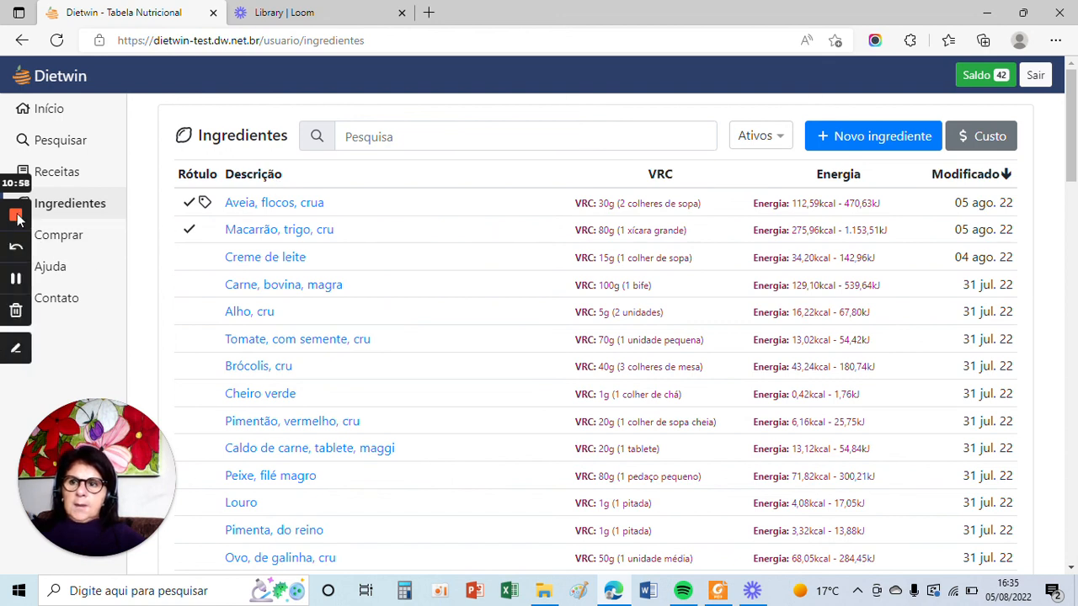